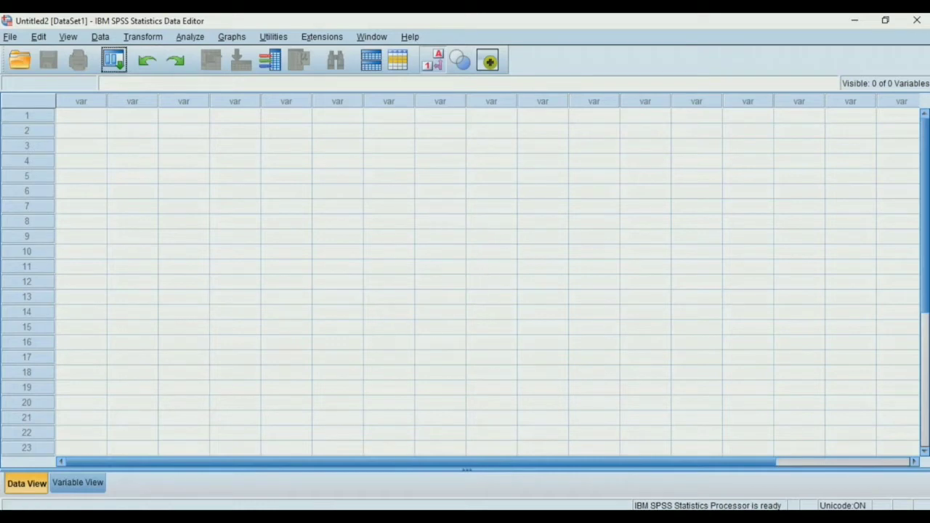
View the log in the Output1 viewer window and return to the Untitled2 data editor
mouse_move(653, 517)
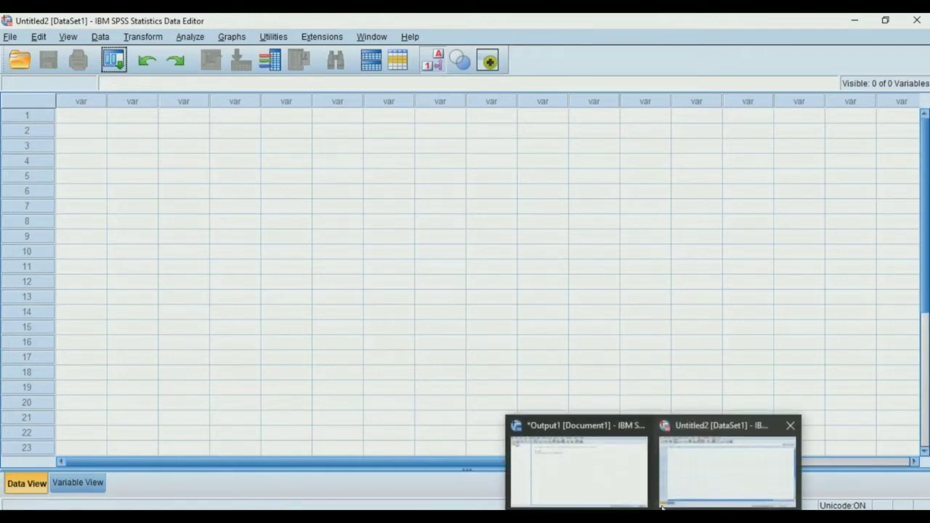
left_click(595, 465)
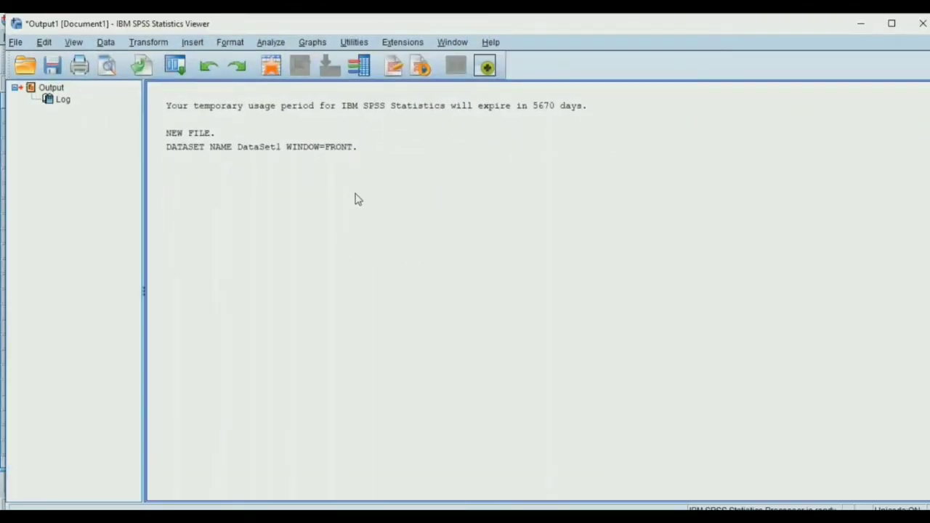
mouse_move(653, 517)
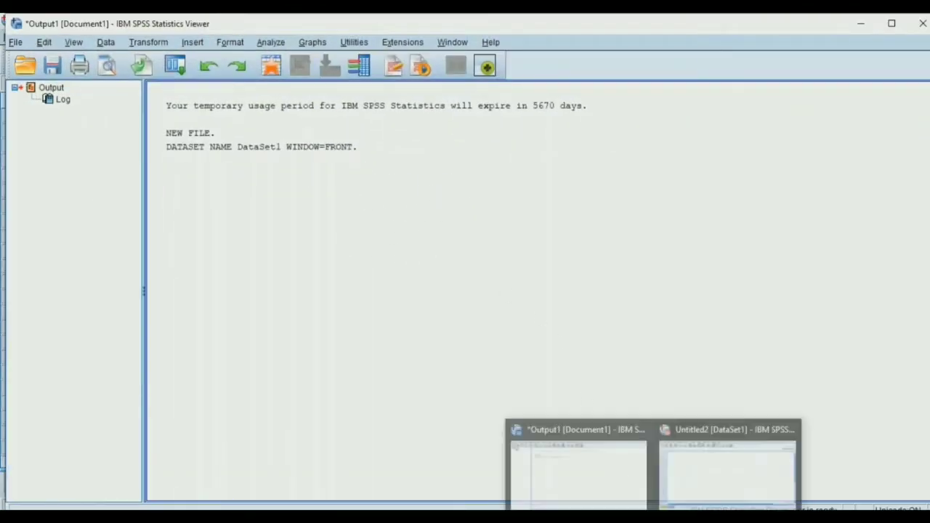
left_click(694, 462)
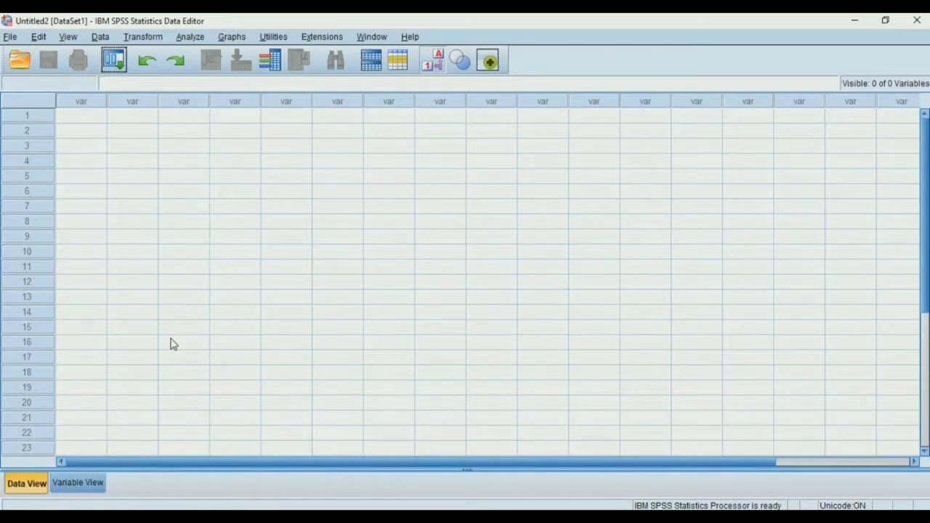
Define five variables named Nama, Umur, Prodi, GD and Hobi in the first five rows of Variable View
left_click(83, 482)
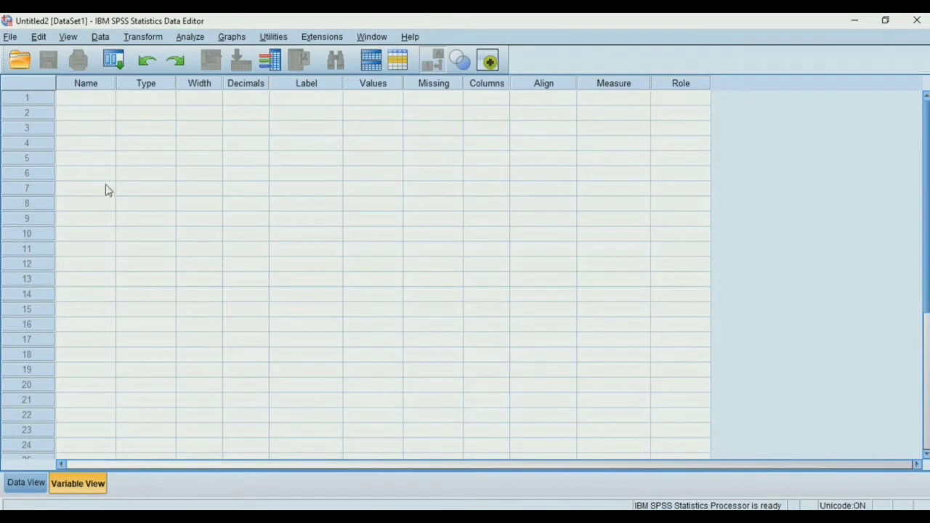
left_click(96, 100)
left_click(95, 98)
type("Nama")
left_click(101, 113)
type("Umur")
left_click(101, 127)
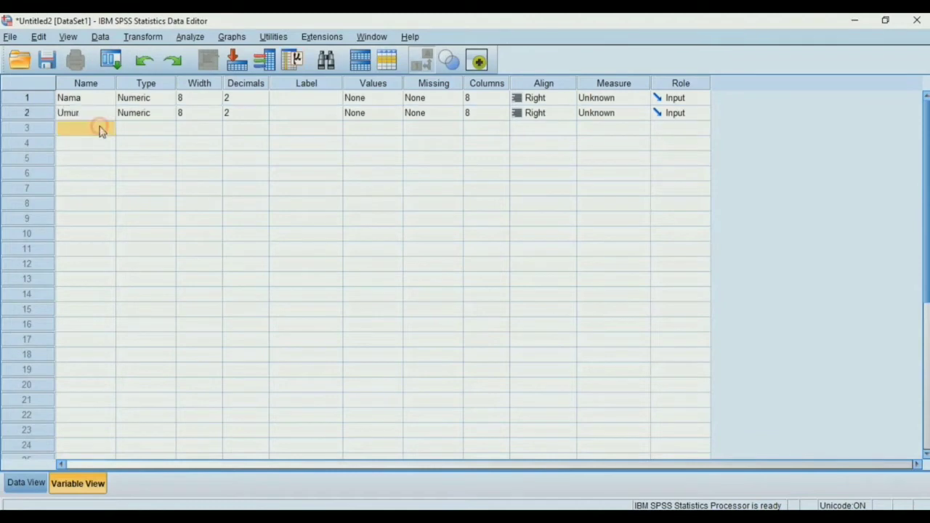
type("Prodi")
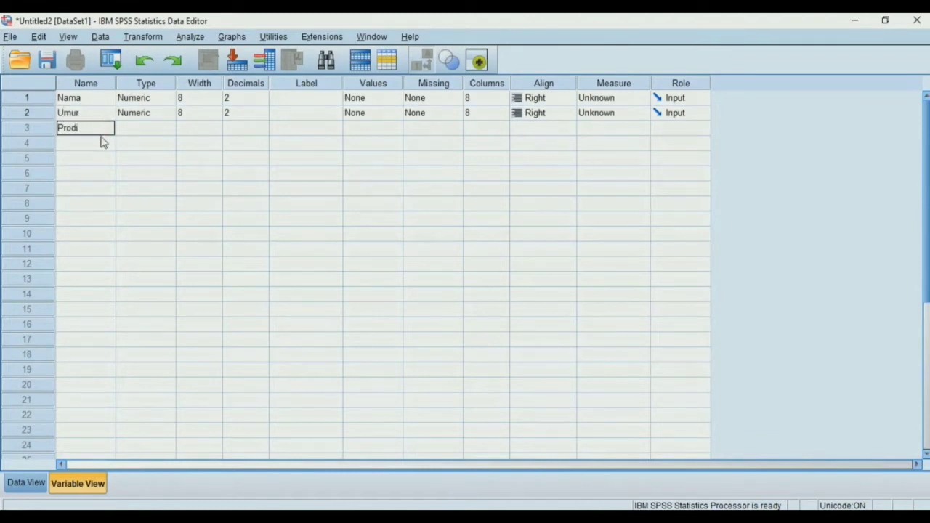
left_click(102, 144)
type("GD")
left_click(102, 157)
type("Hobi")
Set the variable type of Nama and Hobi to String
left_click(158, 97)
left_click(167, 98)
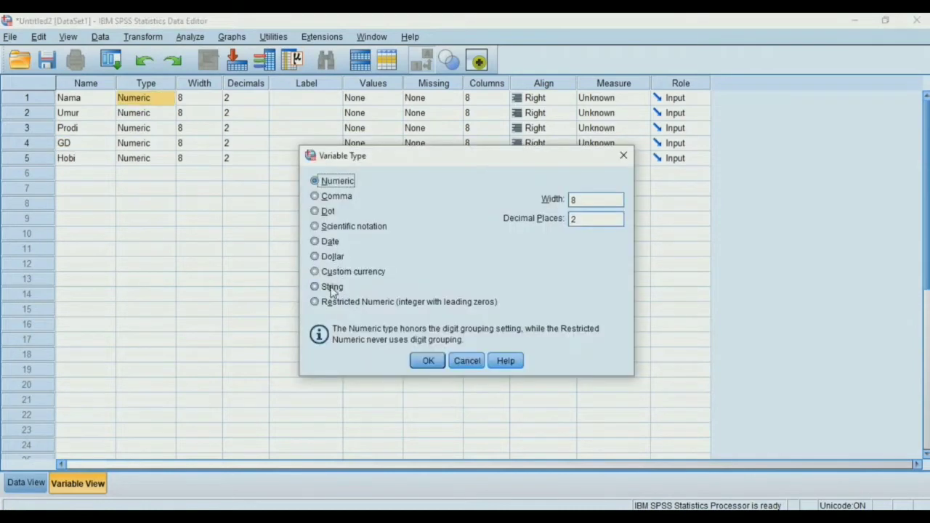
left_click(331, 287)
left_click(428, 360)
left_click(159, 158)
left_click(167, 158)
left_click(331, 287)
left_click(428, 360)
Label the five variables in order as Nama Responden, Umur Responden, Prodi, Golongan Darah and Hobi
left_click(313, 97)
type("Nama Responden")
left_click(310, 112)
type("Umur Responden")
left_click(303, 128)
type("Prodi")
left_click(305, 143)
type("Golongan Darah")
left_click(315, 157)
type("Hobi")
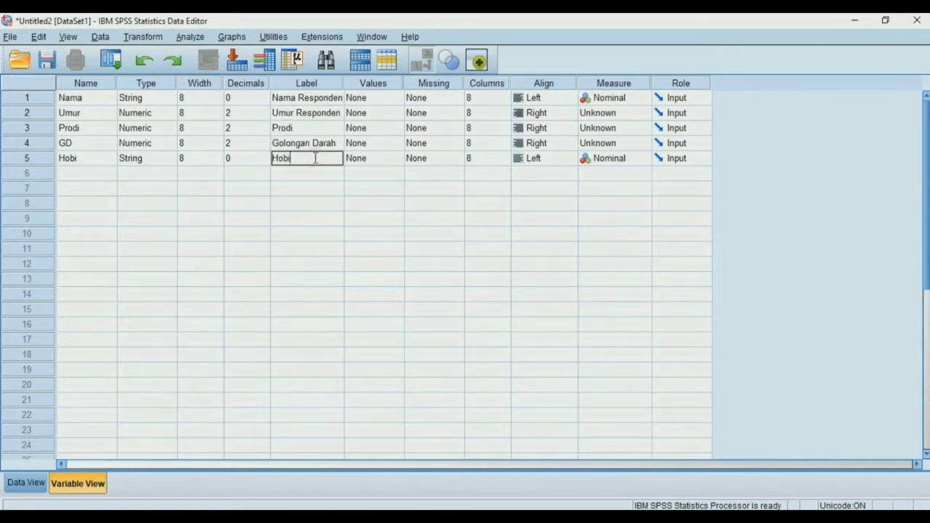
Set the measurement level of Umur and Prodi to Scale and of GD to Nominal
left_click(622, 97)
left_click(520, 221)
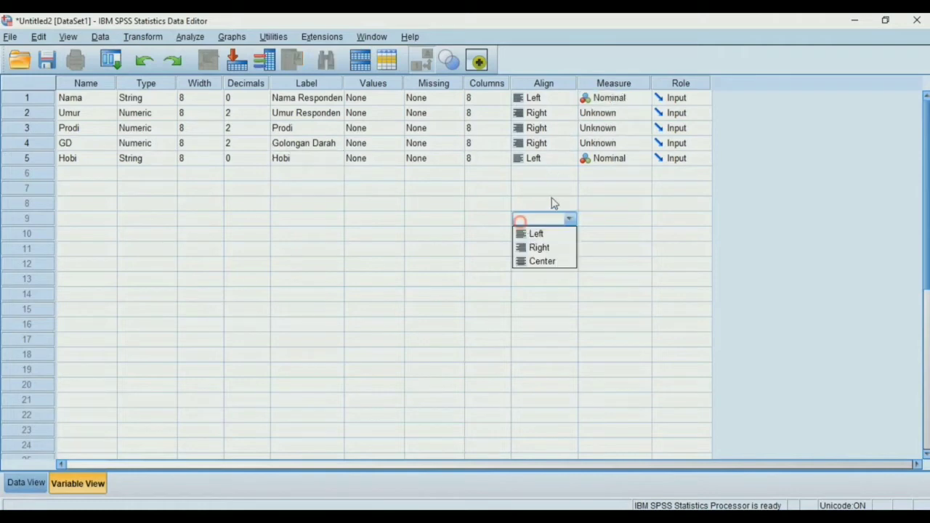
left_click(596, 112)
left_click(608, 128)
left_click(608, 131)
left_click(607, 143)
left_click(608, 143)
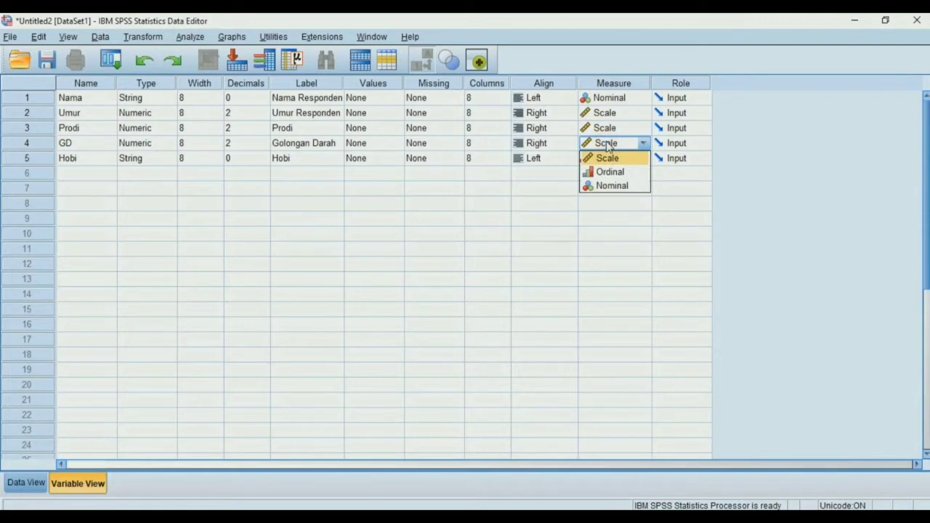
left_click(612, 186)
Set the variable type of GD to String
left_click(172, 144)
left_click(173, 143)
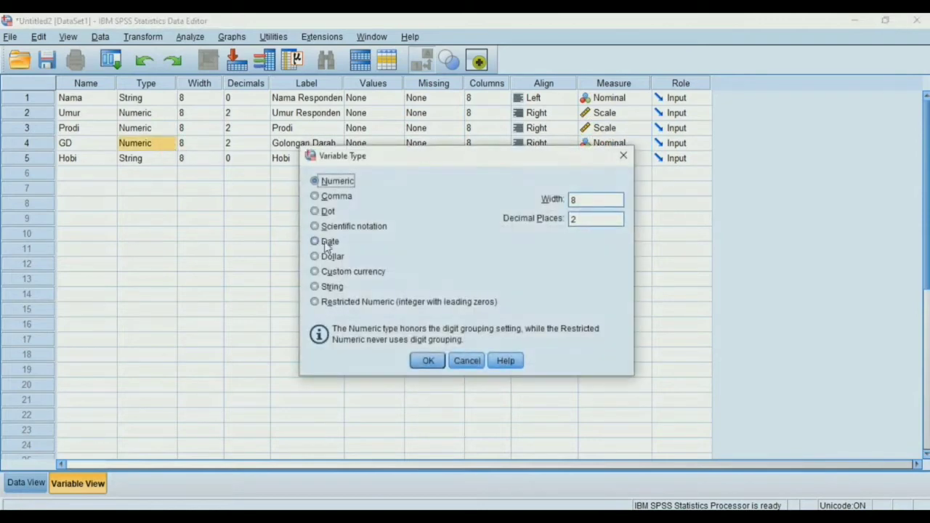
left_click(332, 287)
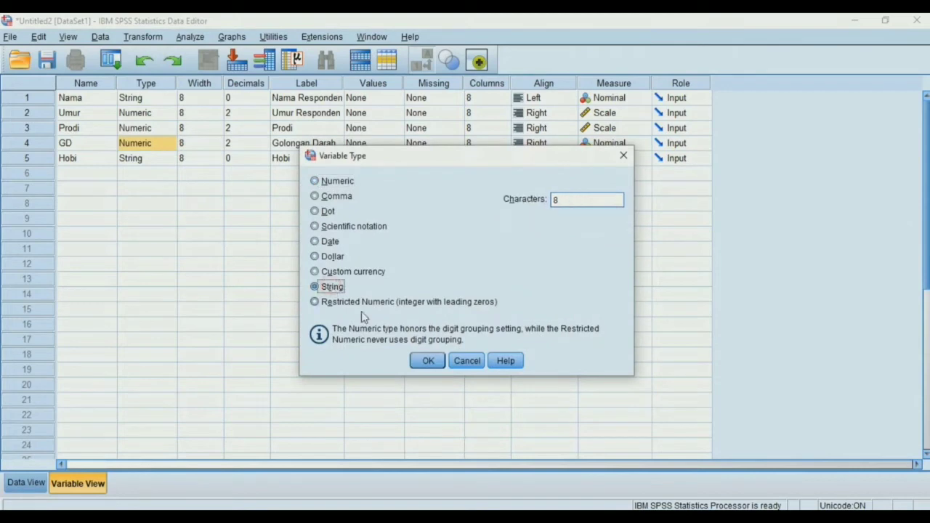
left_click(428, 361)
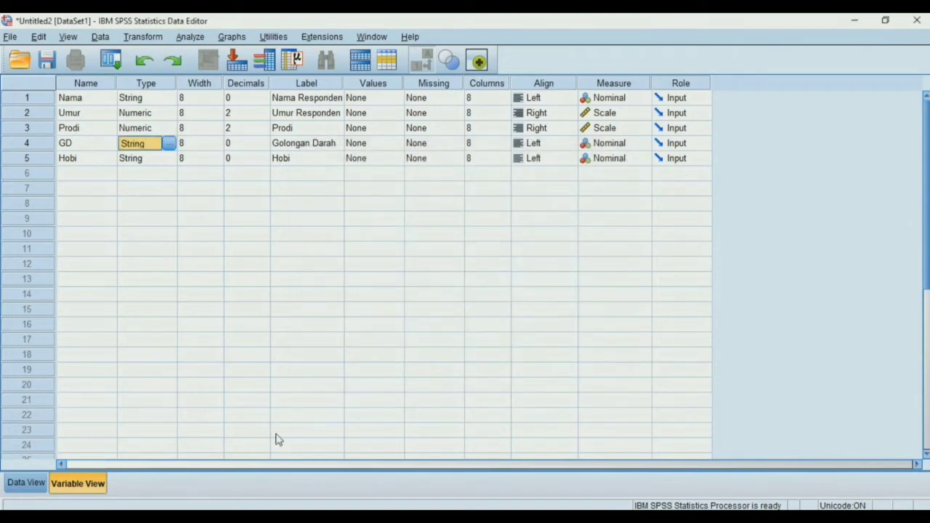
Switch to Data View and enter the first five respondents' names in rows 1 to 5 of the Nama column
left_click(26, 484)
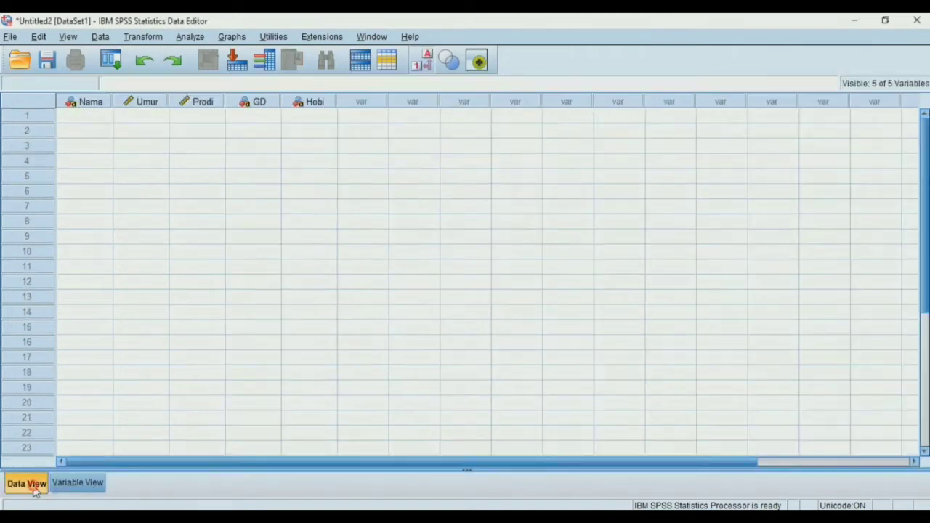
double_click(92, 114)
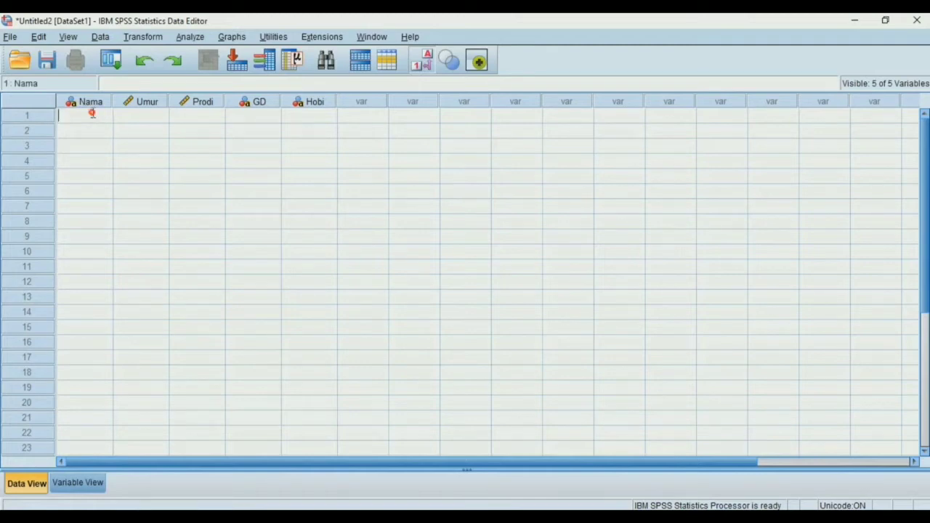
type("Dani")
key("Return")
type("Reno")
key("Return")
type("Adam")
key("Return")
type("SHELLA")
key("BackSpace")
key("BackSpace")
key("BackSpace")
key("BackSpace")
key("BackSpace")
type("hella")
key("Return")
type("Nadia")
Enter the next five respondents' names in rows 6 to 10 of the Nama column
left_click(104, 190)
type("Jesica")
left_click(104, 205)
type("Wildan")
left_click(104, 220)
type("Ade")
left_click(104, 232)
type("Putra")
left_click(96, 251)
type("Zahid")
Enter the last five respondents' names in rows 11 to 15 of the Nama column
left_click(99, 268)
type("Ryan")
left_click(95, 280)
type("Zahid")
left_click(96, 294)
type("Nabila")
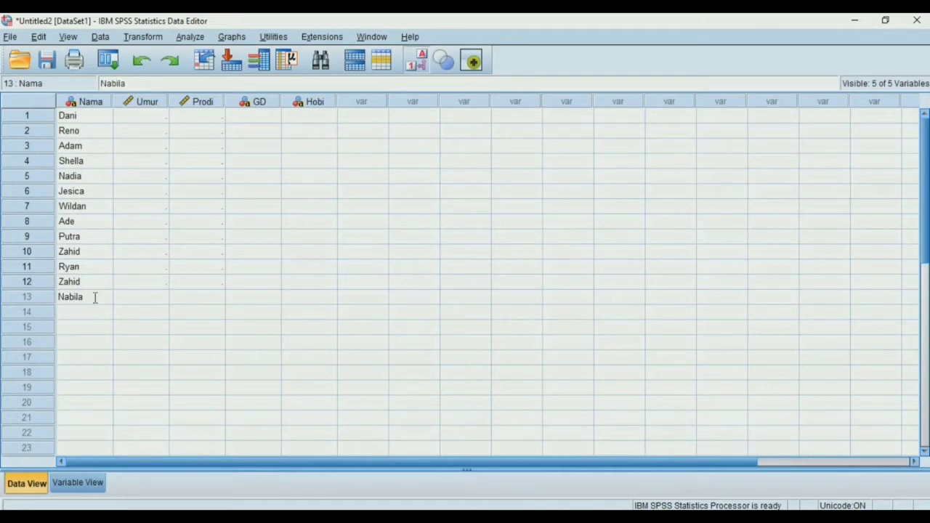
left_click(95, 314)
type("Puput")
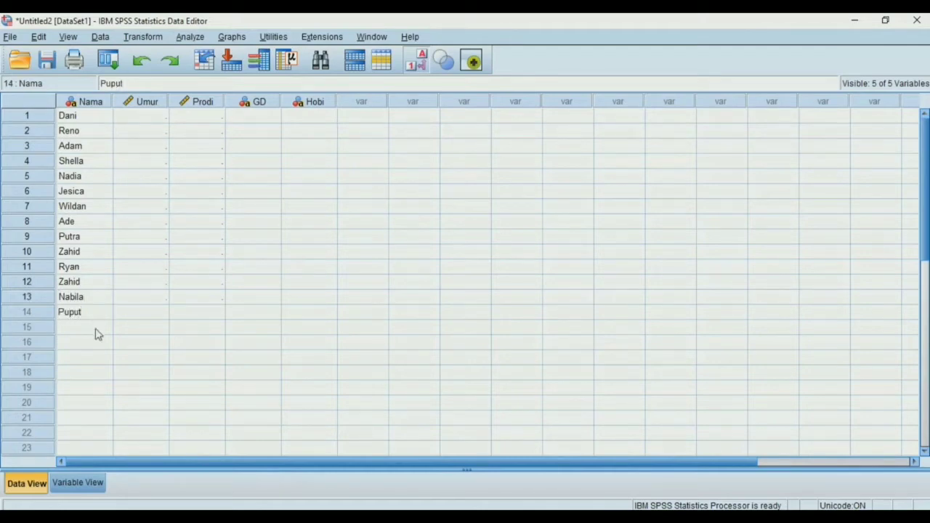
left_click(96, 328)
type("Zahwa")
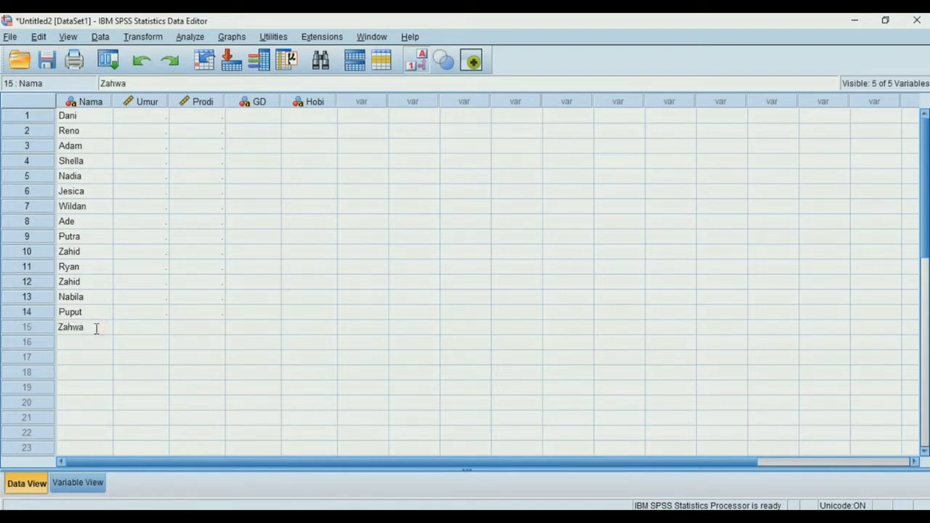
left_click(106, 356)
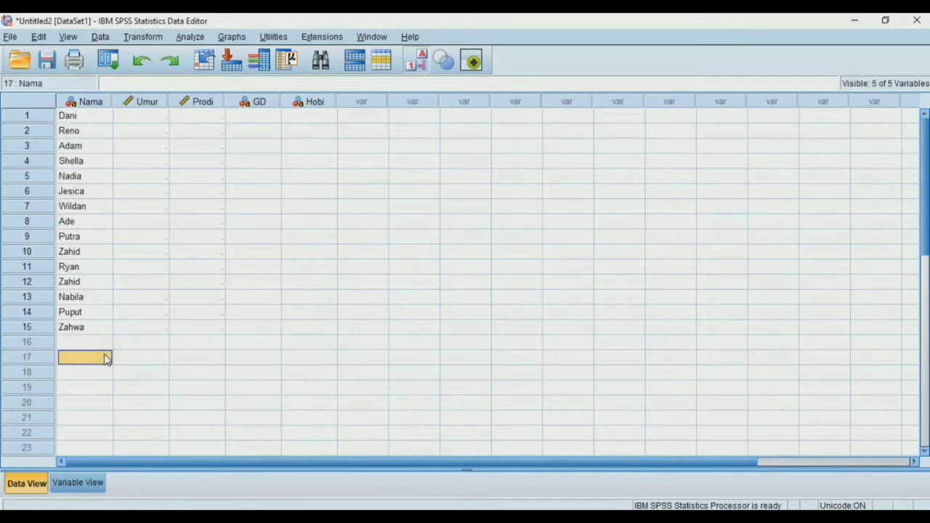
left_click(160, 116)
type("19")
key("Return")
type("19")
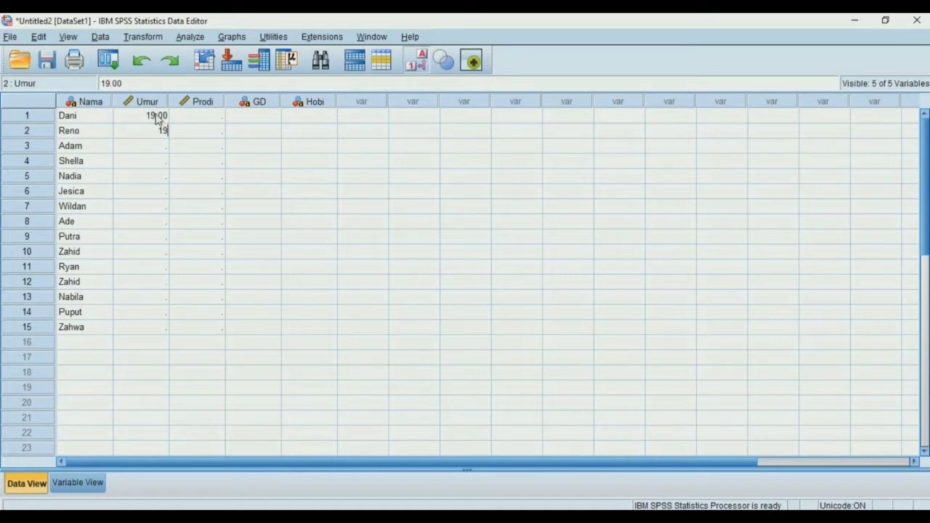
key("BackSpace")
key("BackSpace")
Enter the ages 19, 19, 20, 20 and 19 in rows 1 to 5 of the Umur column
left_click(157, 119)
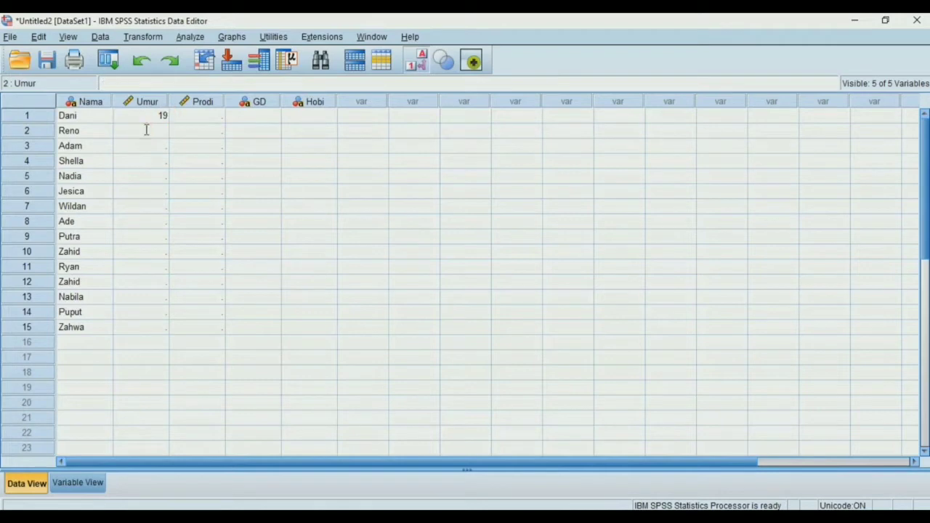
type("19")
key("Return")
type("20")
key("Return")
type("20")
key("Return")
type("19")
key("Return")
Enter the ages 21, 21, 20, 19 and 18 in rows 6 to 10 of the Umur column
type("21")
key("Return")
type("21 20")
key("Return")
type("19")
key("Return")
type("18")
Enter the ages 19, 18, 19, 20 and 21 in rows 11 to 15 of the Umur column
key("Return")
type("29")
key("BackSpace")
key("BackSpace")
type("19")
key("Return")
type("18")
key("Return")
type("19")
key("Return")
type("20")
key("Return")
type("21")
Enter Agribisnis, Fisika and Kimia in rows 1 to 3 of the Prodi column
left_click(217, 115)
type("Agri")
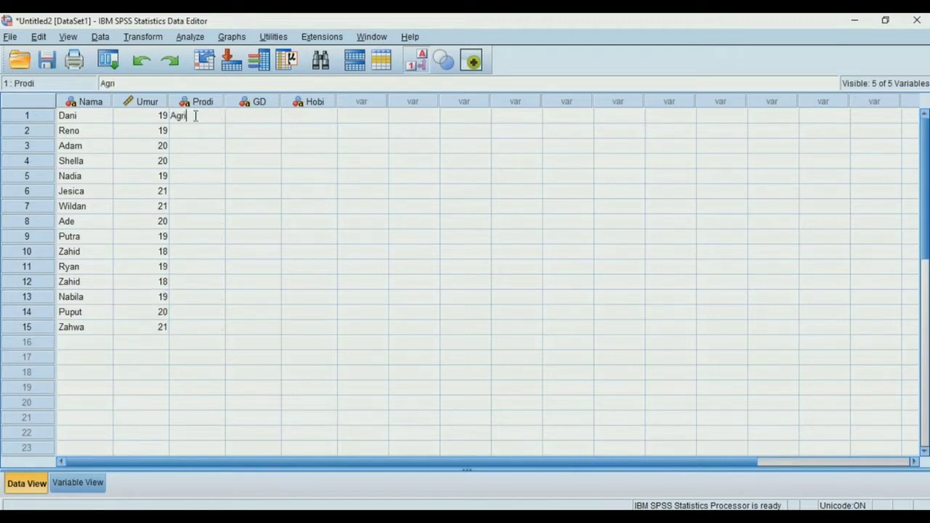
type("bisn")
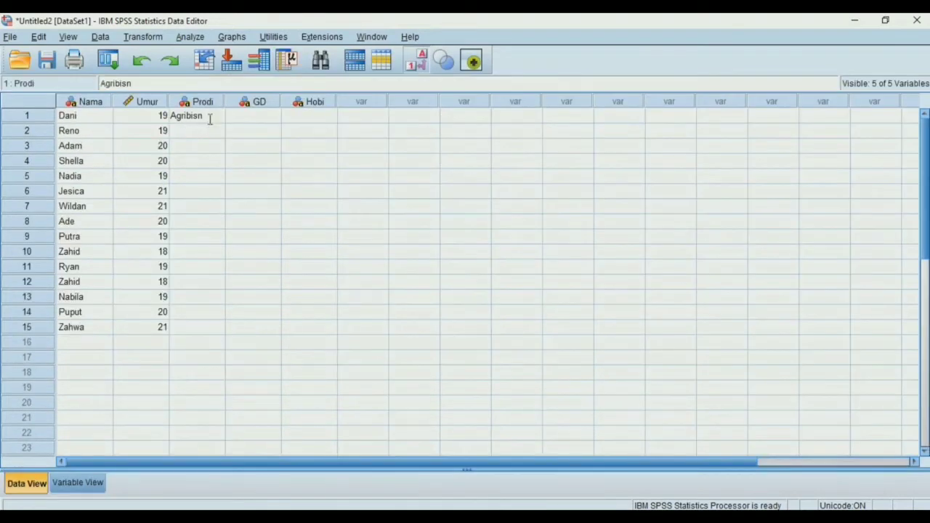
type("is")
key("Return")
type("Fisika")
key("Return")
type("Kimia")
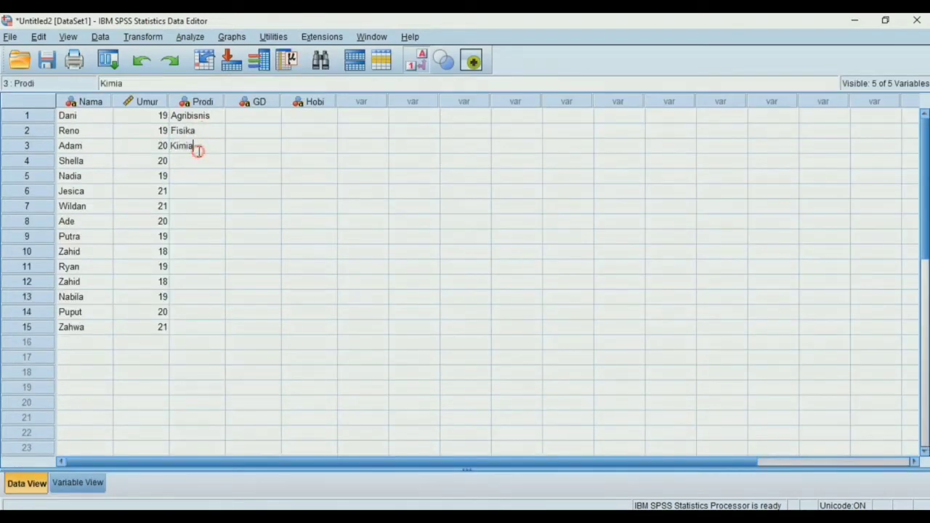
key("Return")
Enter Sistem Informasi, Informatika and Hubungan Internasional in rows 4 to 6 of the Prodi column
type("Sistem Informasi")
key("Return")
type("Informatika")
key("Return")
type("HubunganInter")
key("BackSpace")
key("BackSpace")
key("BackSpace")
key("BackSpace")
key("BackSpace")
type("Internasional")
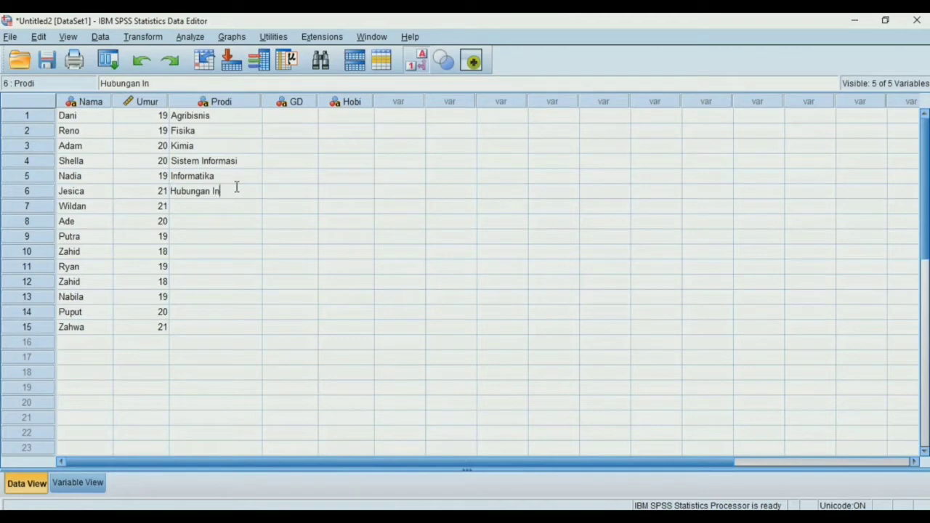
key("Return")
Enter Sosiologi in rows 7 and 8 and Administrasi Negara in rows 9 and 10 of the Prodi column
type("Sosiologi")
key("Return")
type("Sosiologi")
key("Return")
type("Administrasi Negara")
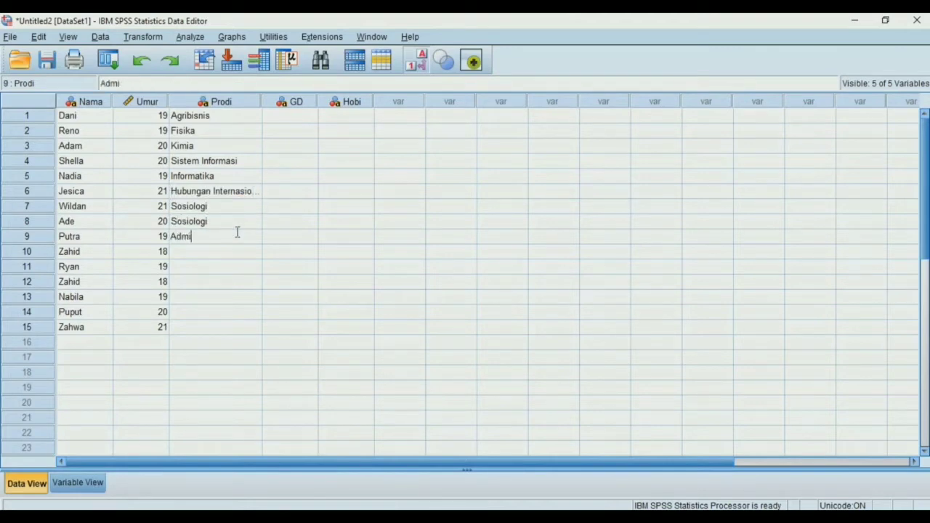
left_click(239, 251)
type("Administrasi Negara")
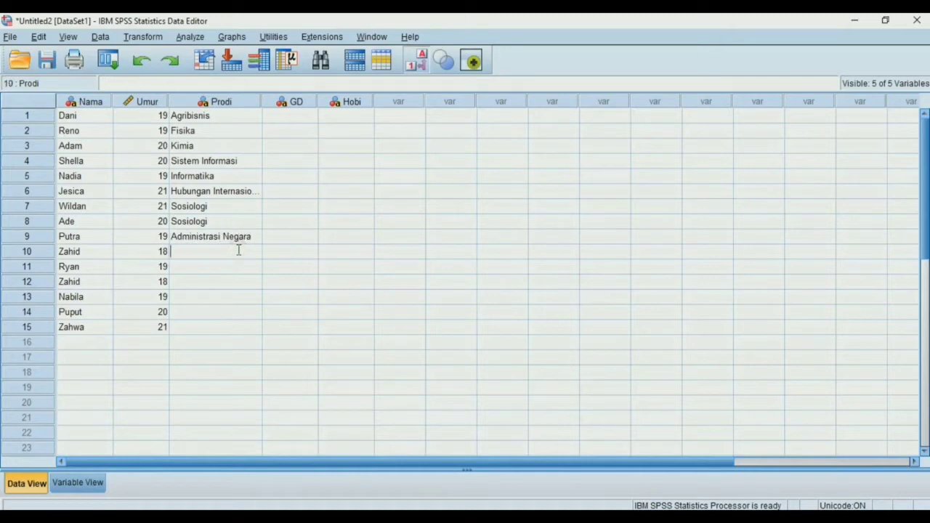
Enter Sosiologi in row 11, Teknik Mesin in rows 12 and 13, Manajemen in row 14 and Akuntansi in row 15 of the Prodi column
left_click(244, 266)
type("Sosiologi")
left_click(250, 281)
type("Teknik Mesin")
left_click(245, 296)
type("Teknik Mesin")
left_click(244, 312)
type("Manajemen")
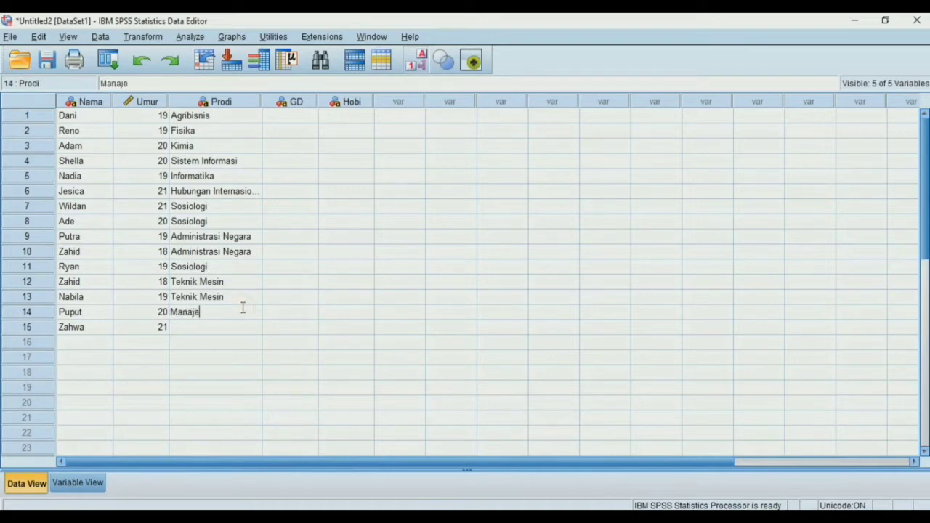
left_click(243, 327)
type("Akuntansi")
Enter the blood types A, A, B, O, B, B and B in rows 1 to 7 of the GD column
left_click(286, 118)
type("A")
left_click(301, 133)
type("A")
left_click(308, 145)
type("B")
left_click(304, 165)
type("O")
left_click(299, 176)
type("B")
left_click(293, 191)
type("B")
left_click(289, 207)
Enter the blood types A, B, O, O, O, B, A and A in rows 8 to 15 of the GD column
type("B")
left_click(285, 221)
type("A")
left_click(283, 236)
type("B")
left_click(281, 251)
type("O")
left_click(278, 267)
type("O")
left_click(281, 282)
type("O")
left_click(281, 297)
type("B")
left_click(276, 312)
type("A")
left_click(272, 327)
type("A")
Enter Fotografi in rows 1 and 2 and Membaca in rows 3 and 4 of the Hobi column
left_click(351, 115)
type("f")
key("BackSpace")
type("Fotografi")
key("Return")
Enter Menulis, Menulis, Fotografi, Olahraga, Main game and Main game in rows 10 to 15 of the Hobi column
type("Fotografi")
key("Return")
type("Membaca")
key("Return")
type("Membaca")
key("Return")
Enter Bersepeda, Olahraga, Bersepeda, Olahraga and Membaca in rows 5 to 9 of the Hobi column
type("Bersepeda")
key("Return")
type("Olahraga")
key("Return")
type("Bersepeda")
key("Return")
type("Olahraga")
key("Return")
type("Membaca")
key("Return")
type("Menulis")
key("Return")
type("Menulis")
key("Return")
type("Fotografi")
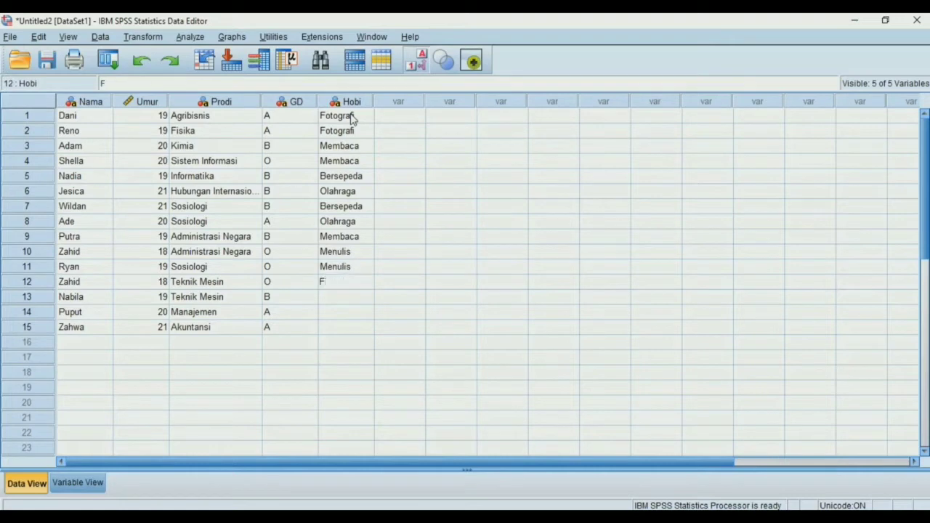
key("Return")
type("Olahraga")
key("Return")
type("Main game")
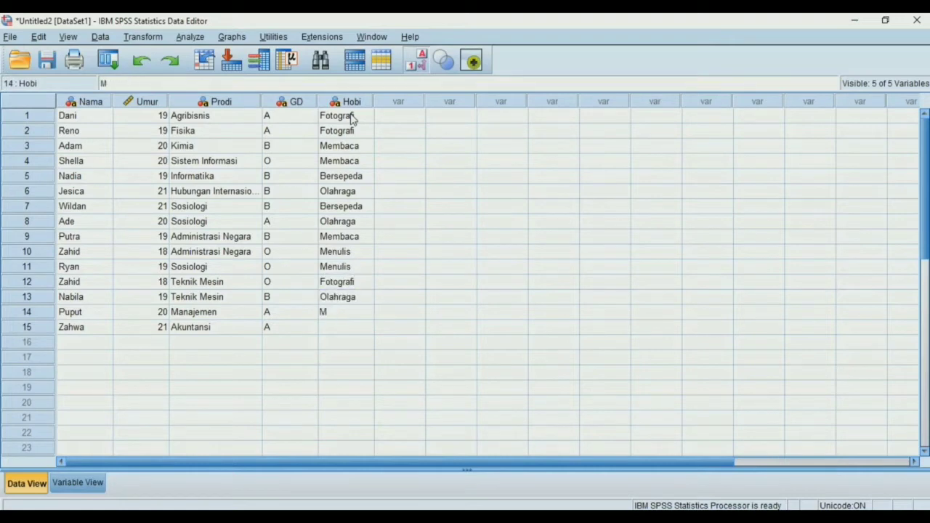
key("Return")
type("Main gam")
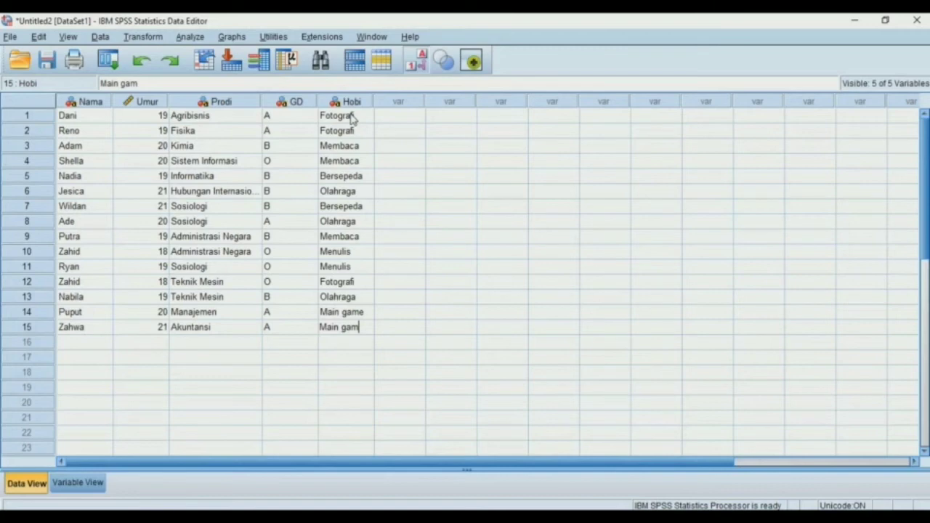
type("e")
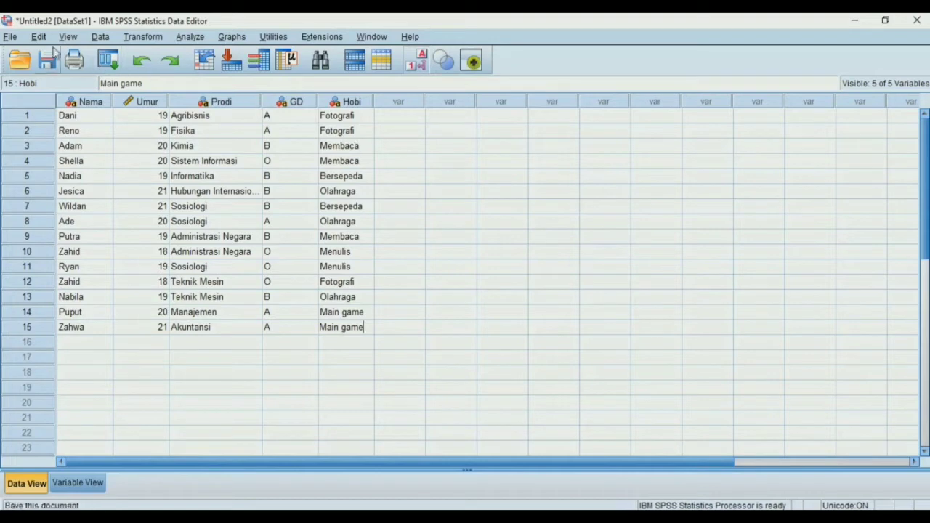
Save the dataset in the Materi Statistik folder as Untitled2 in the SPSS Statistics (*.sav) format
left_click(12, 37)
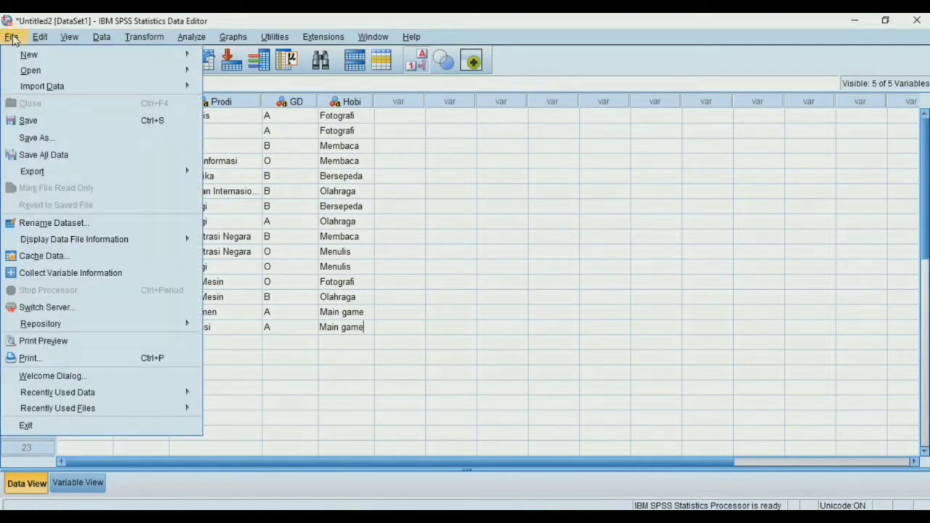
left_click(46, 121)
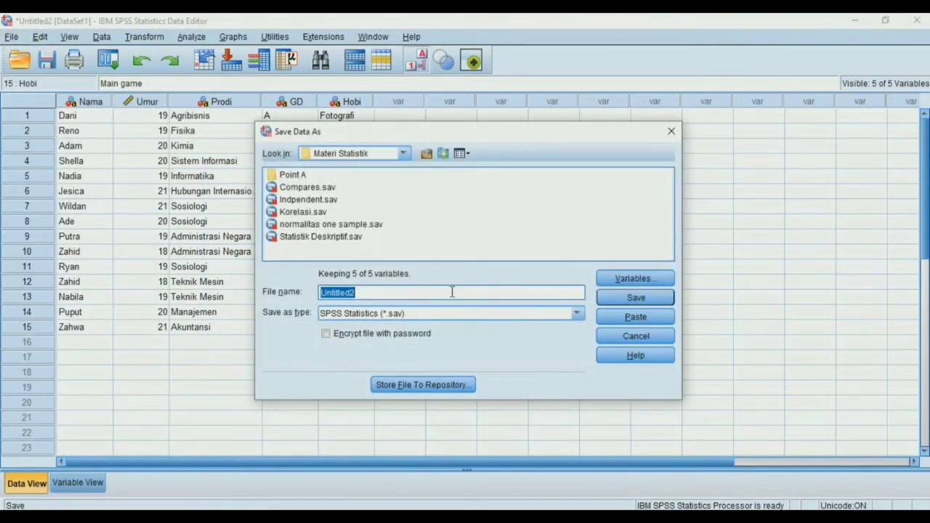
left_click(609, 299)
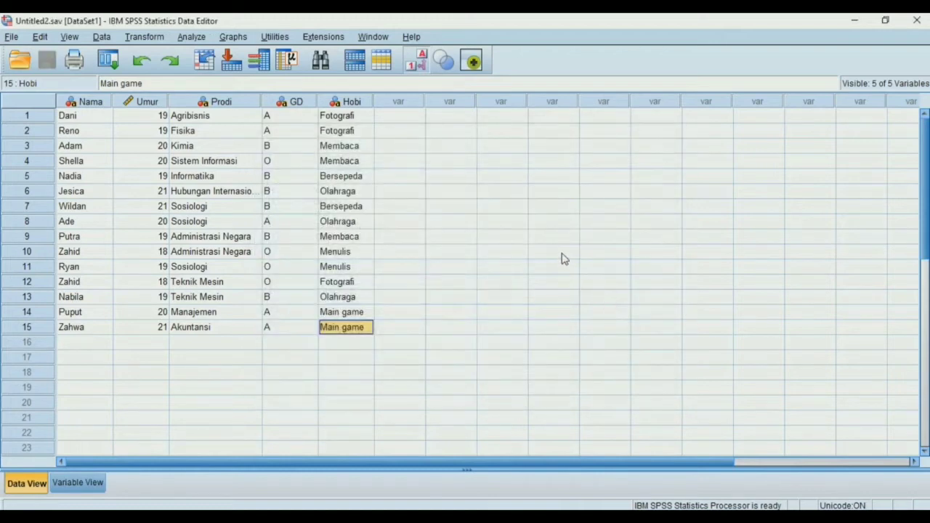
mouse_move(654, 520)
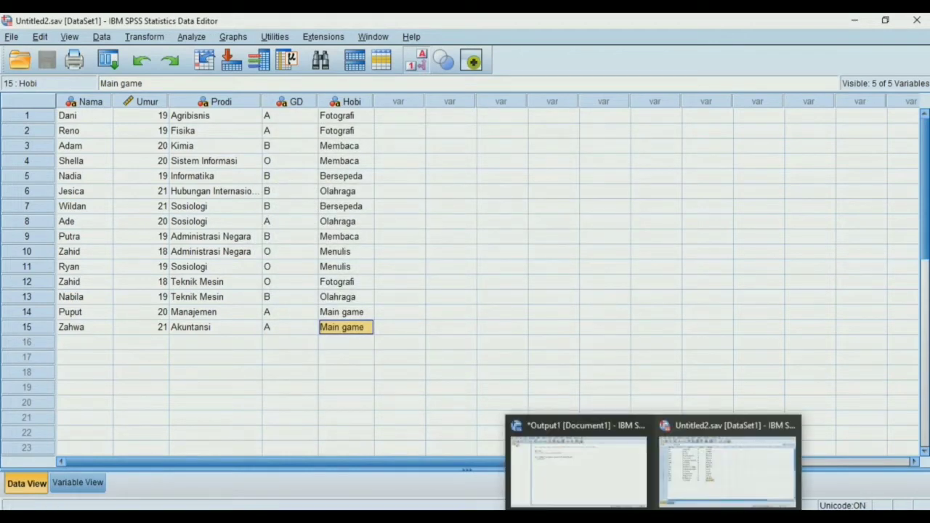
left_click(689, 457)
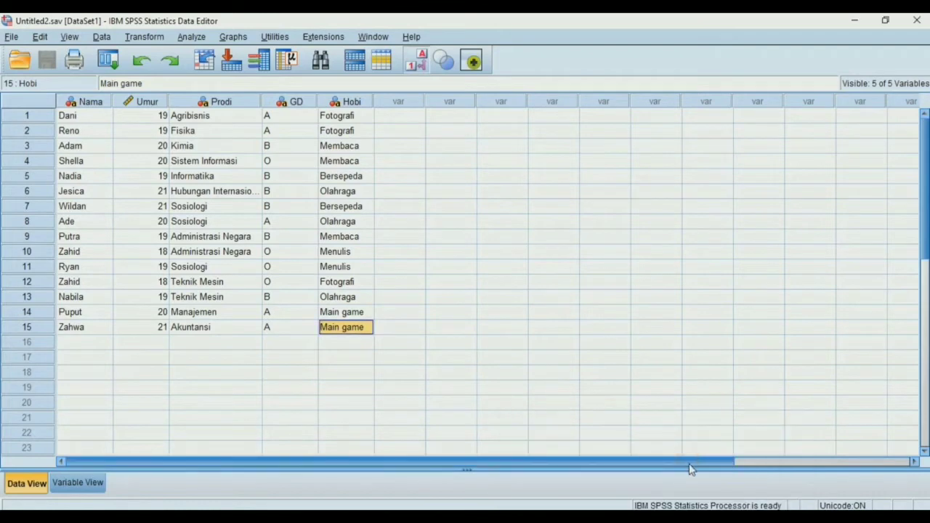
mouse_move(654, 517)
left_click(617, 498)
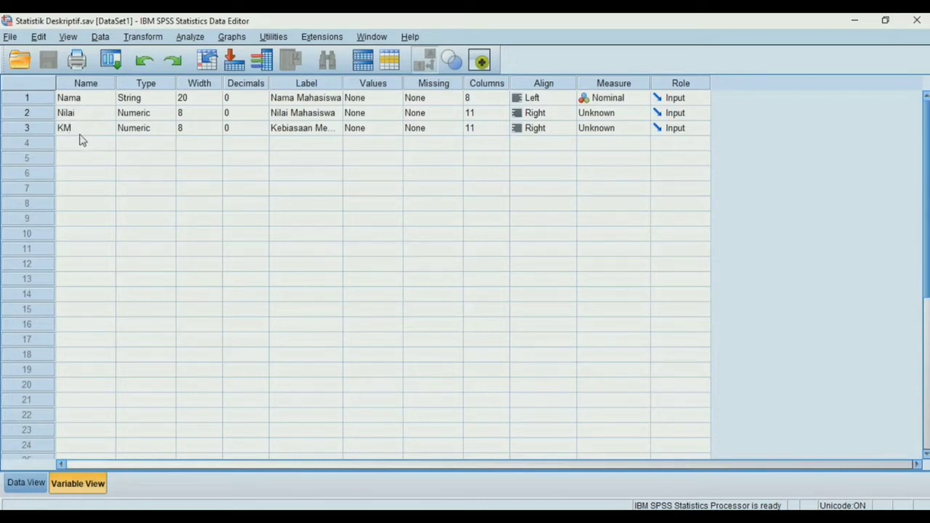
Examine the labels of the Nama, Nilai and KM variables in the Statistik Deskriptif dataset
left_click(308, 99)
left_click(310, 114)
left_click(314, 130)
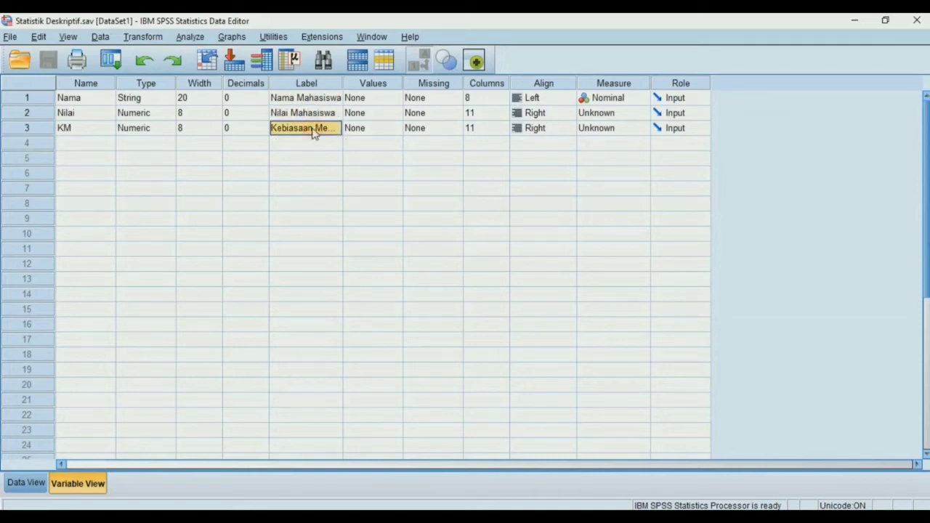
left_click(316, 144)
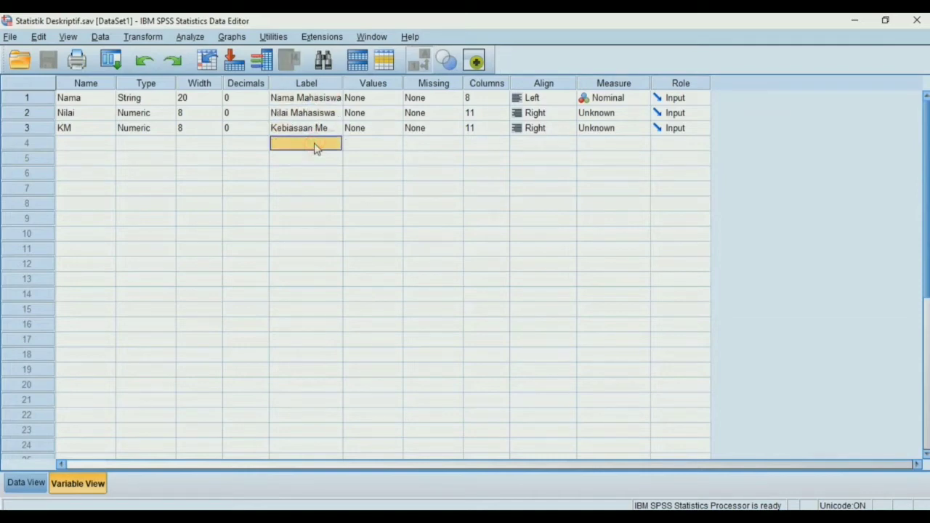
left_click(317, 128)
left_click(320, 109)
left_click(321, 98)
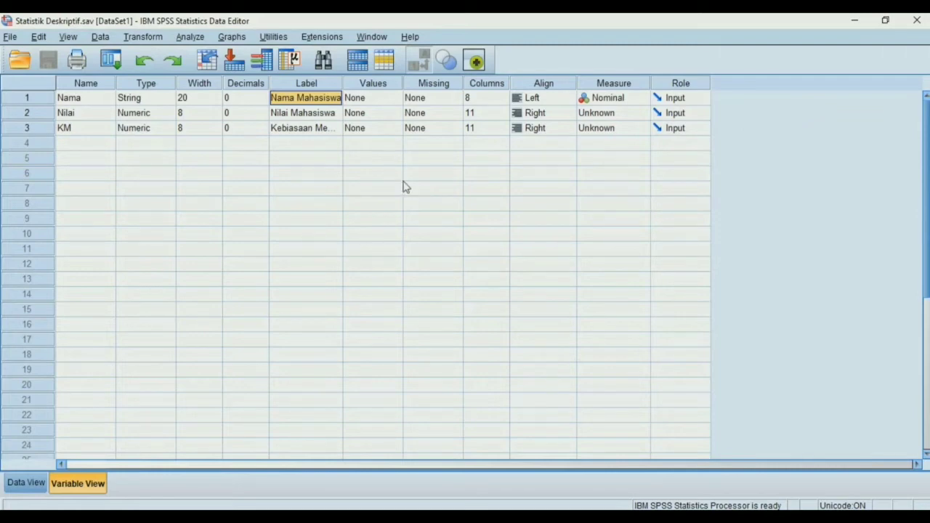
Open the variable type settings of Nama and accept String with 20 characters
left_click(125, 101)
left_click(167, 100)
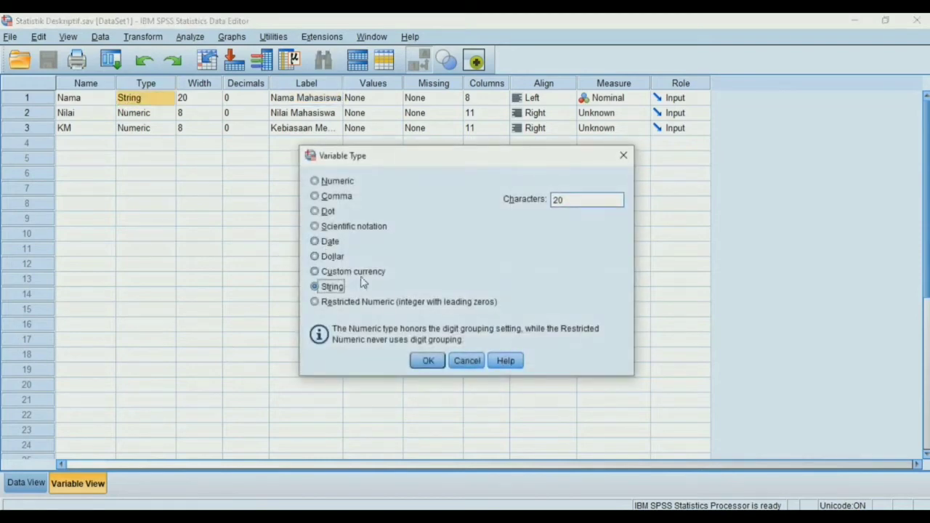
left_click(429, 361)
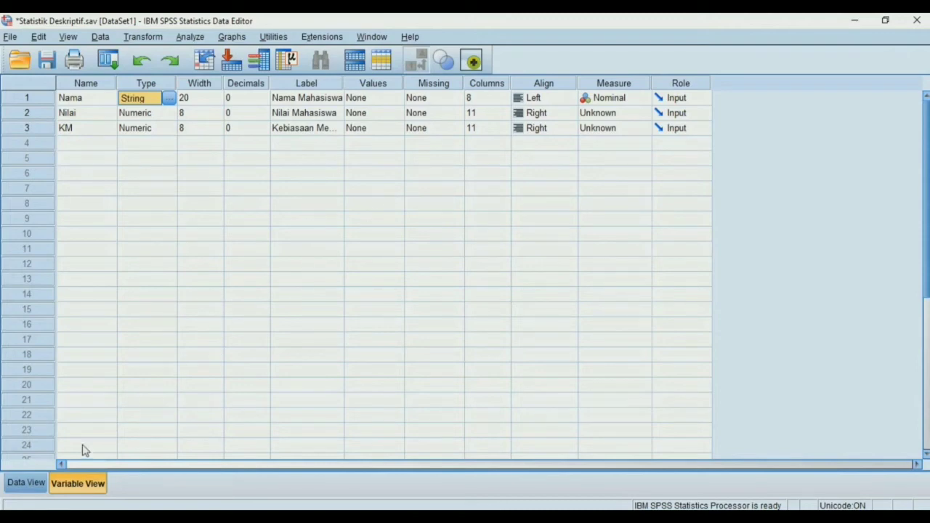
Set up a Frequencies analysis of the data with Nilai Mahasiswa and Kebiasaan Membaca as its variables
left_click(40, 481)
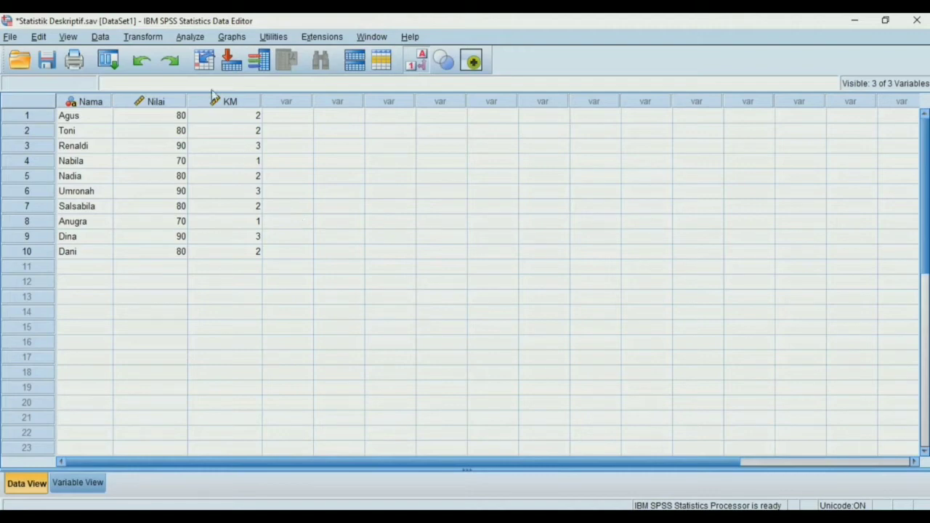
left_click(192, 38)
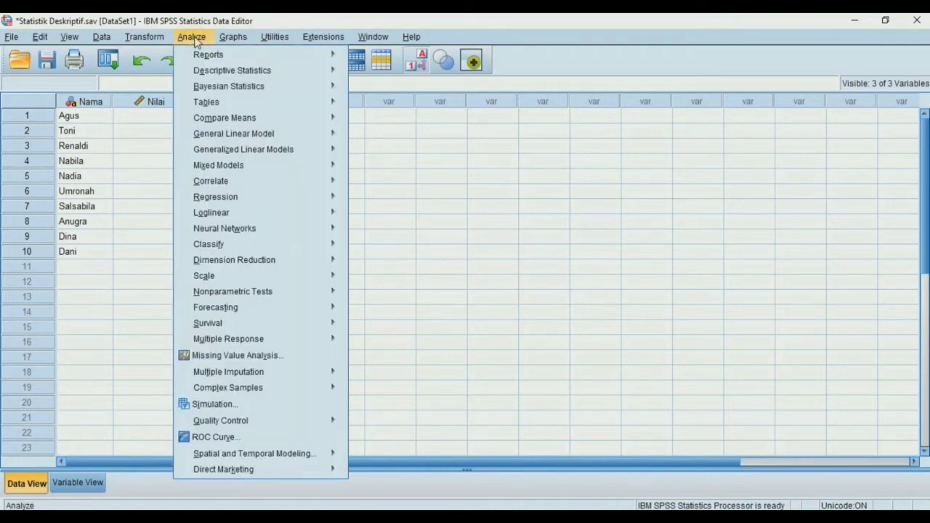
mouse_move(233, 73)
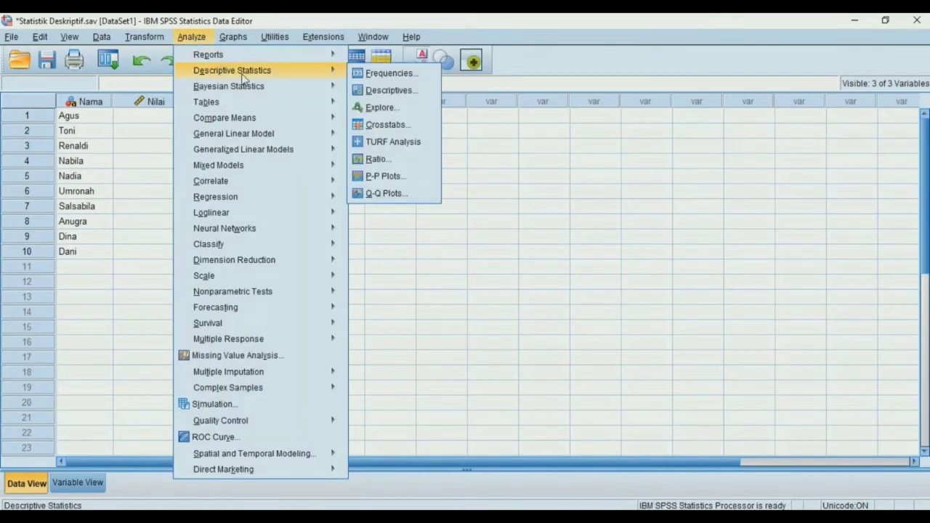
left_click(369, 75)
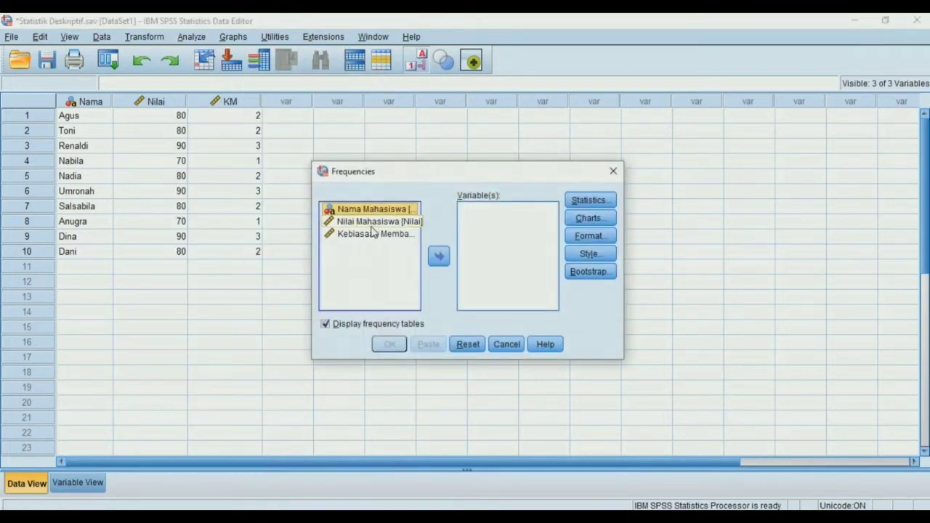
left_click(362, 267)
left_click(382, 220)
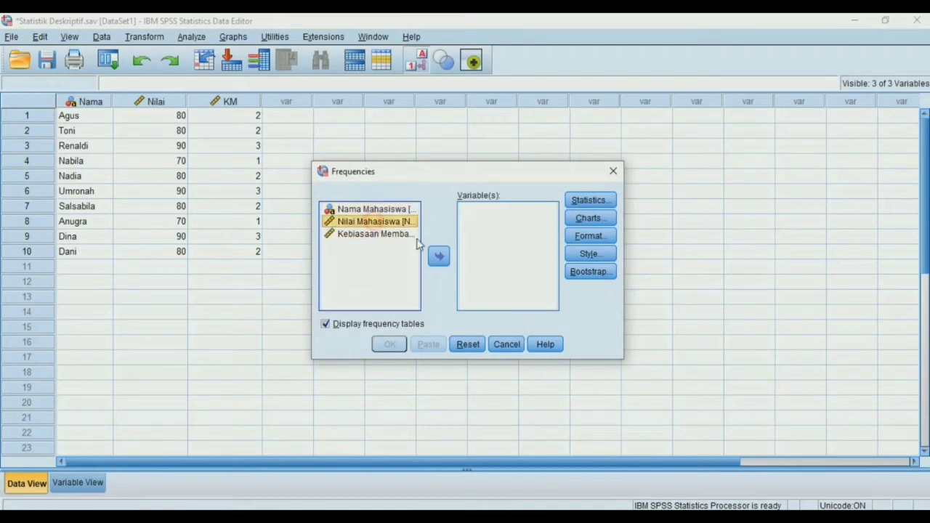
left_click(438, 258)
left_click(399, 222)
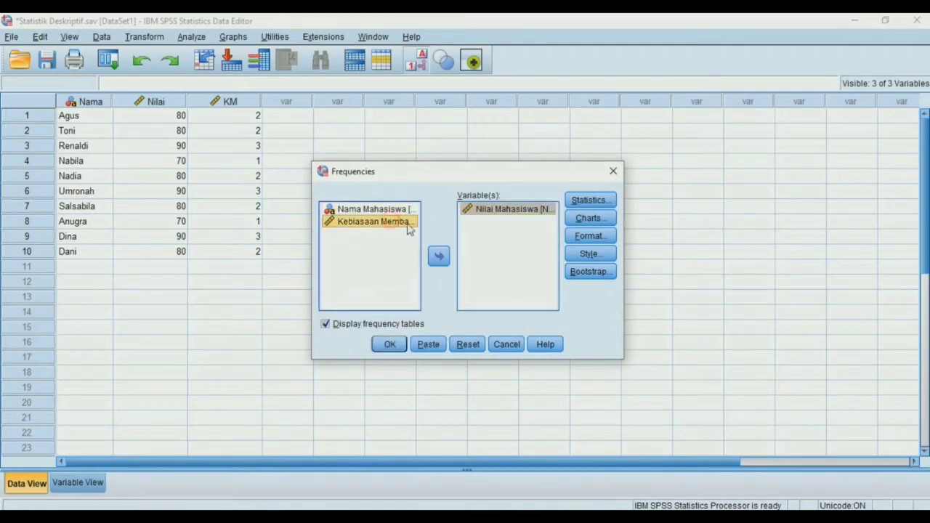
left_click(438, 257)
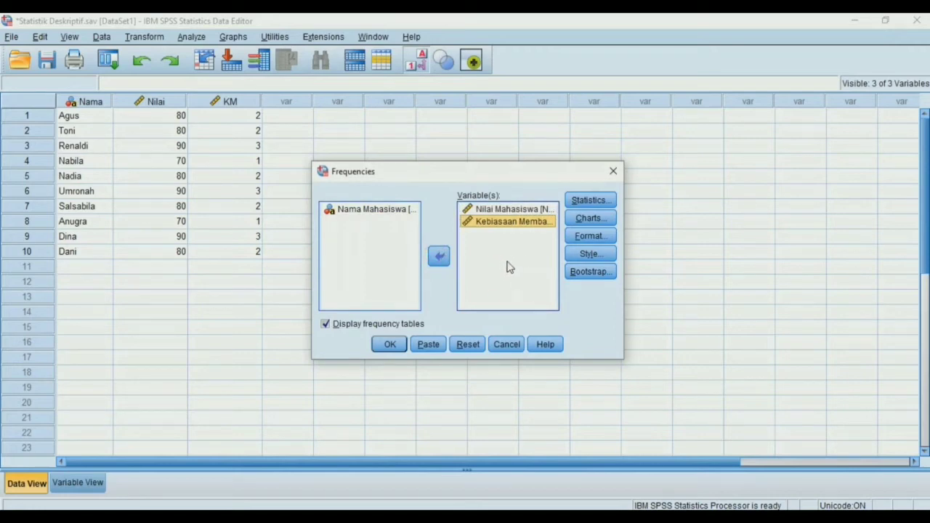
Include the mean, median, mode and sum in the Frequencies statistics and run the analysis
left_click(586, 201)
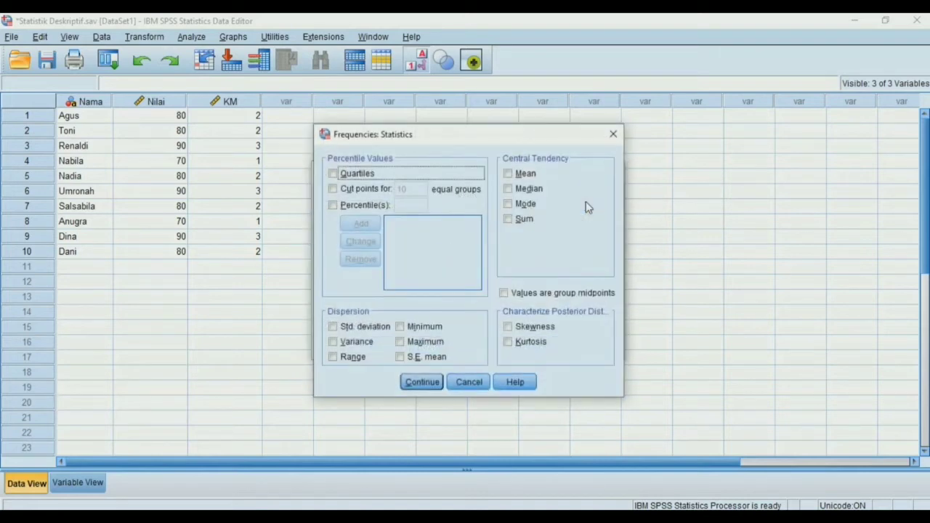
left_click(525, 173)
left_click(528, 188)
left_click(525, 203)
left_click(523, 219)
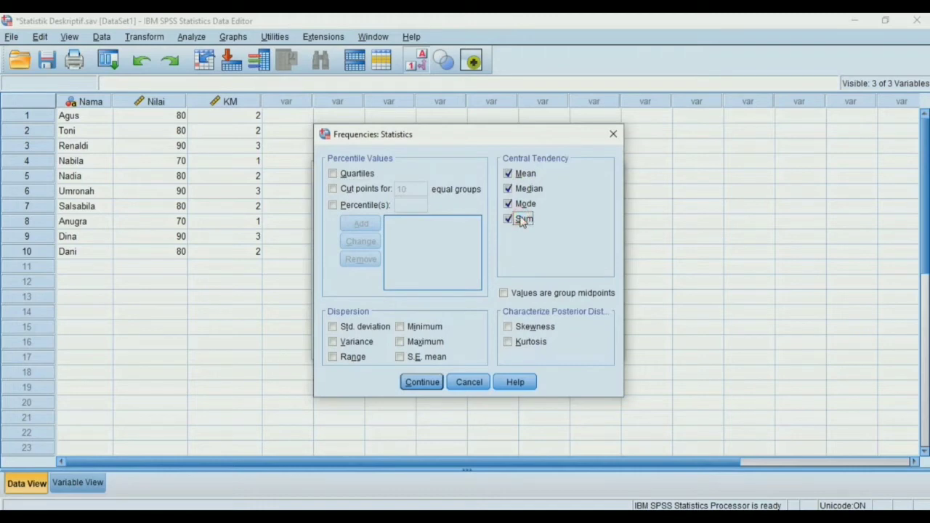
left_click(421, 382)
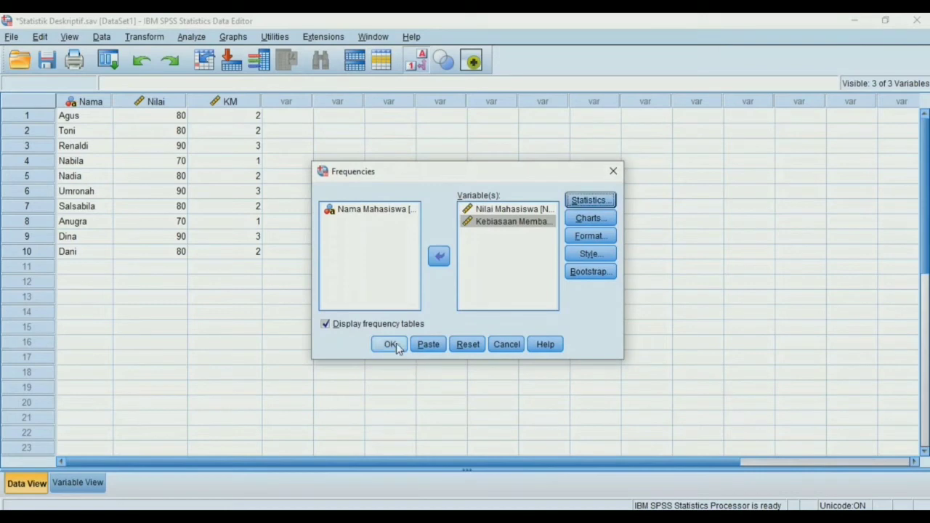
left_click(390, 345)
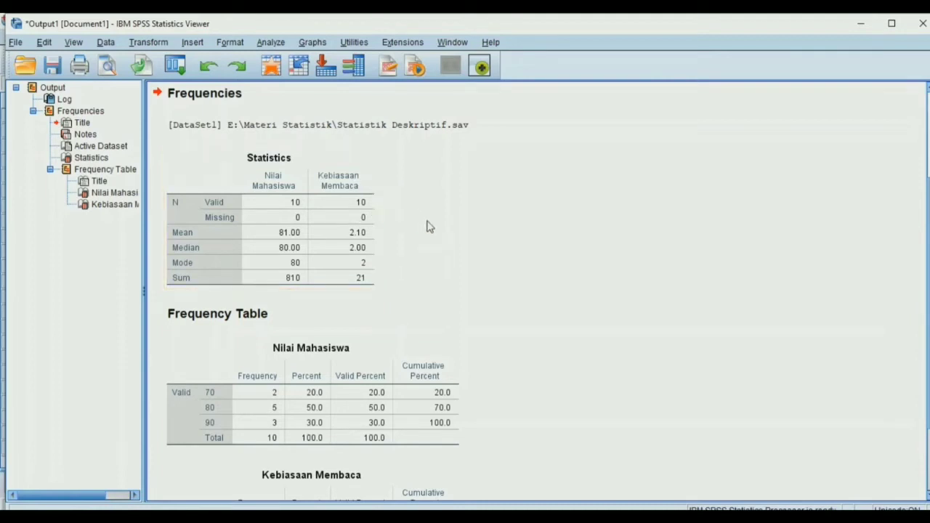
Examine the Statistics, Frequency Table and Descriptive Statistics output for Nilai Mahasiswa and Kebiasaan Membaca
scroll(428, 227, "down", 2)
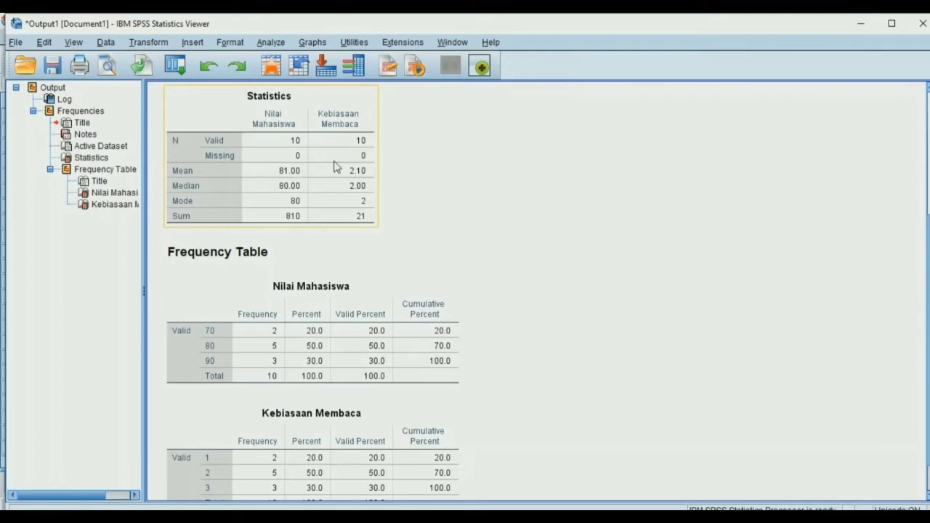
scroll(309, 162, "up", 2)
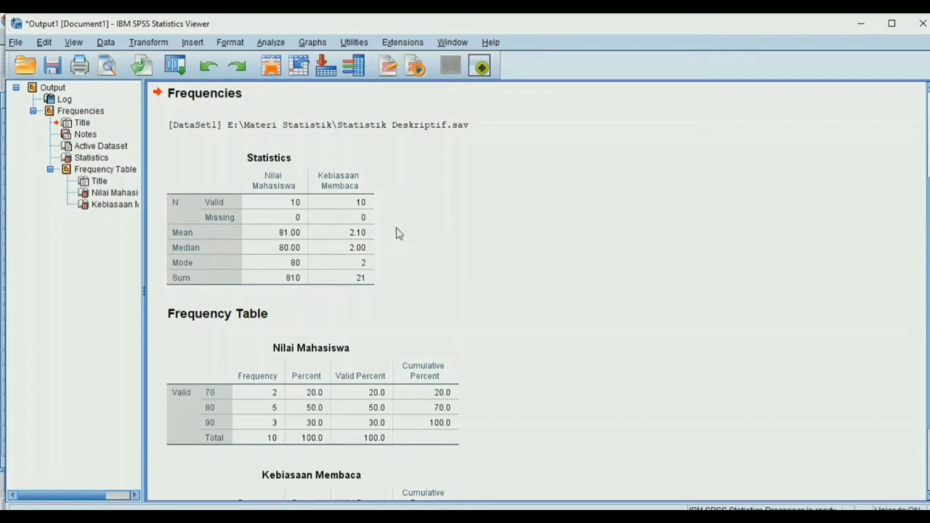
scroll(398, 233, "down", 2)
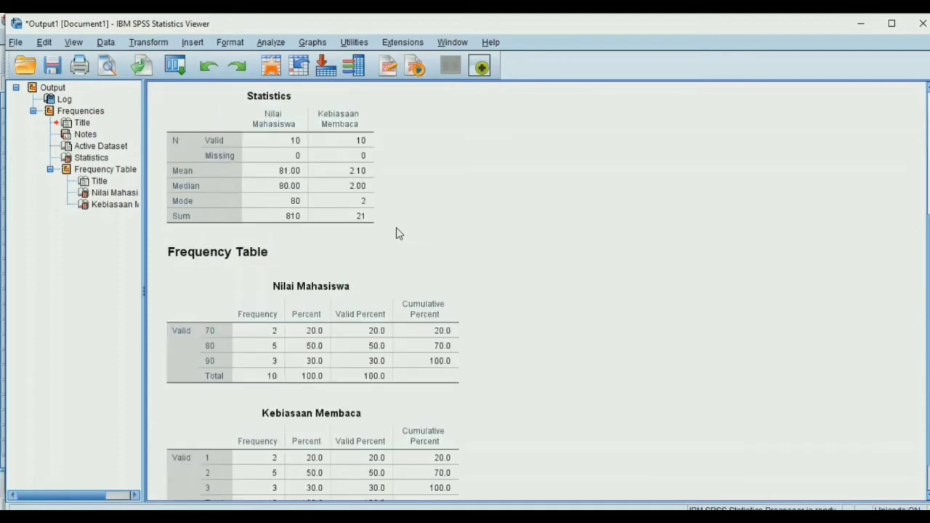
scroll(398, 233, "up", 2)
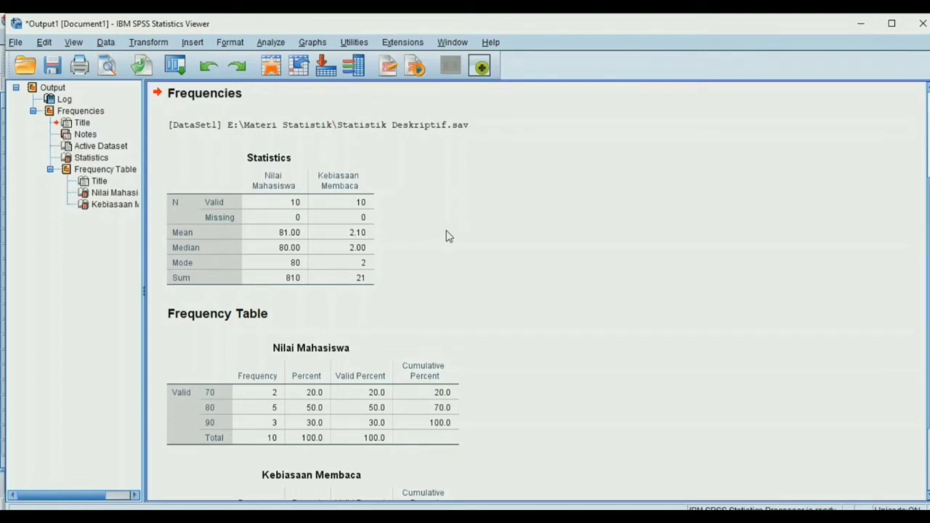
scroll(448, 236, "down", 2)
scroll(449, 236, "down", 1)
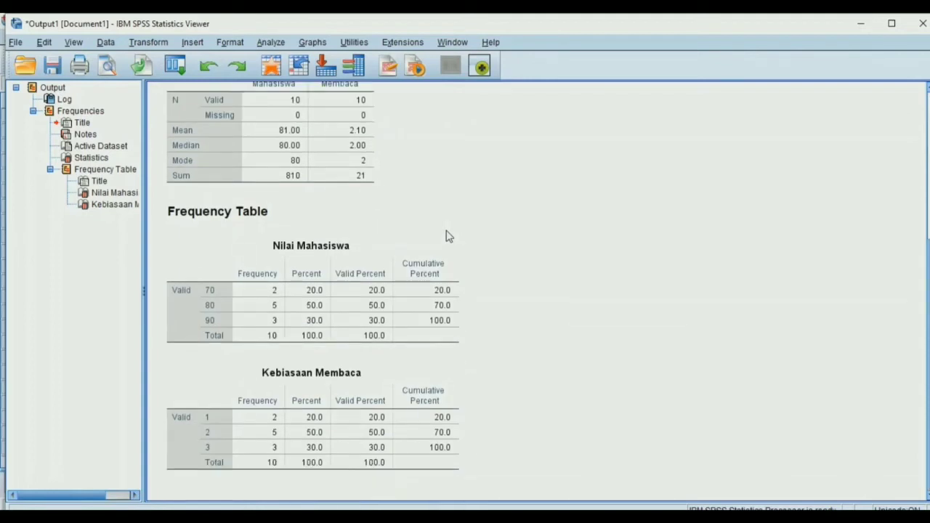
scroll(449, 236, "up", 2)
scroll(449, 236, "up", 2)
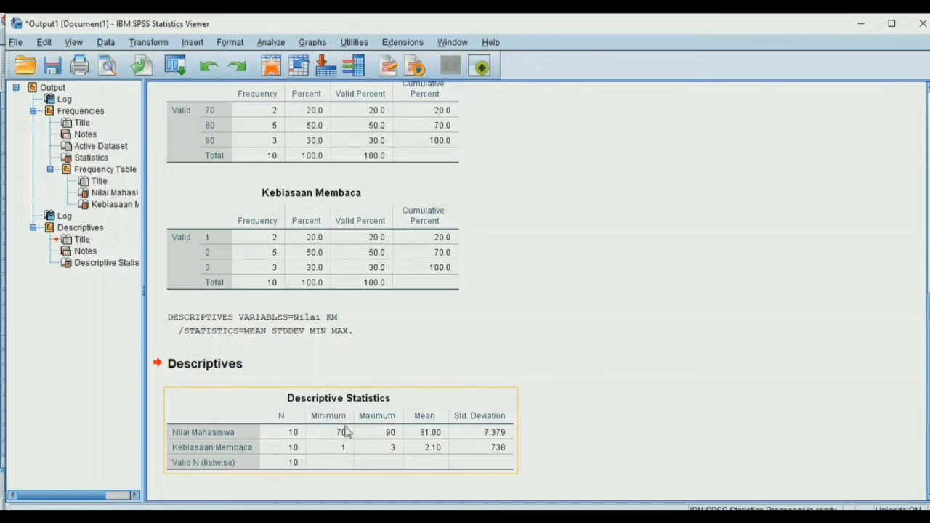
scroll(398, 371, "up", 6)
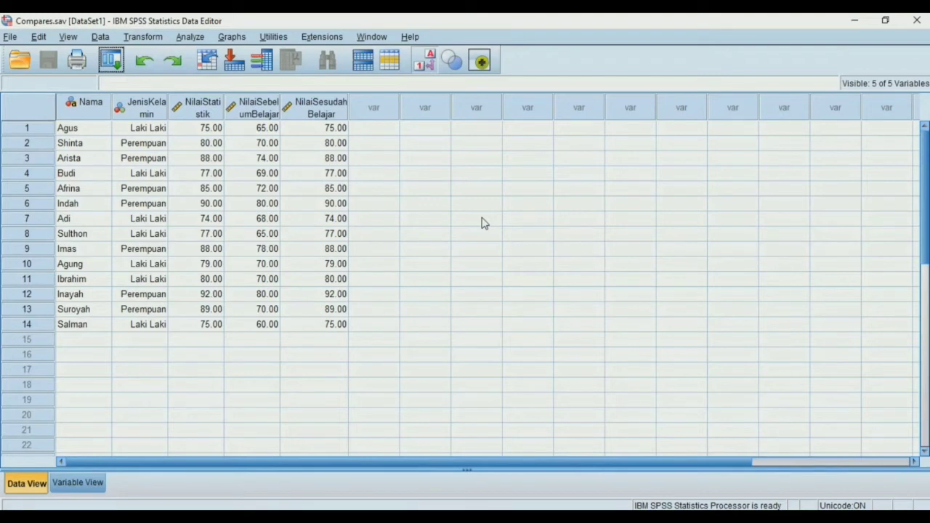
Run a Paired-Samples T Test pairing Nilai Sebelum Belajar with Nilai Sesudah Belajar
left_click(190, 37)
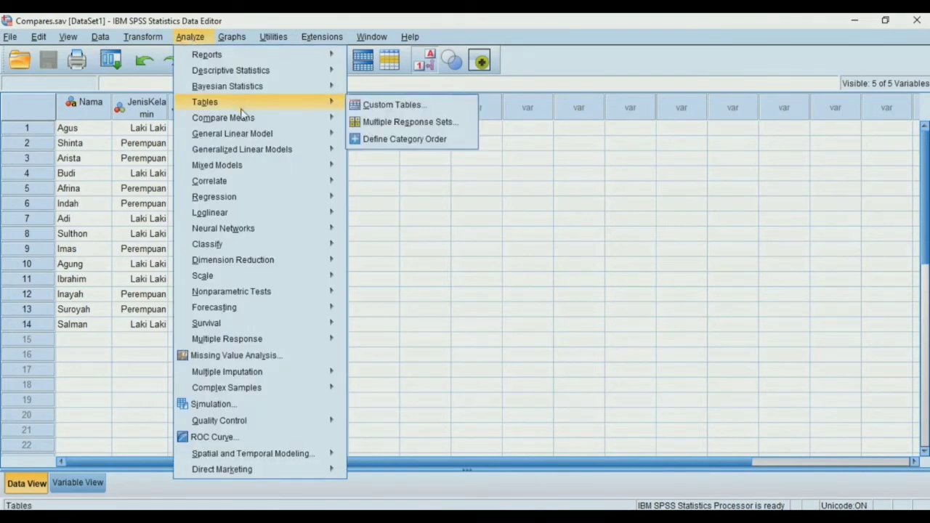
mouse_move(251, 119)
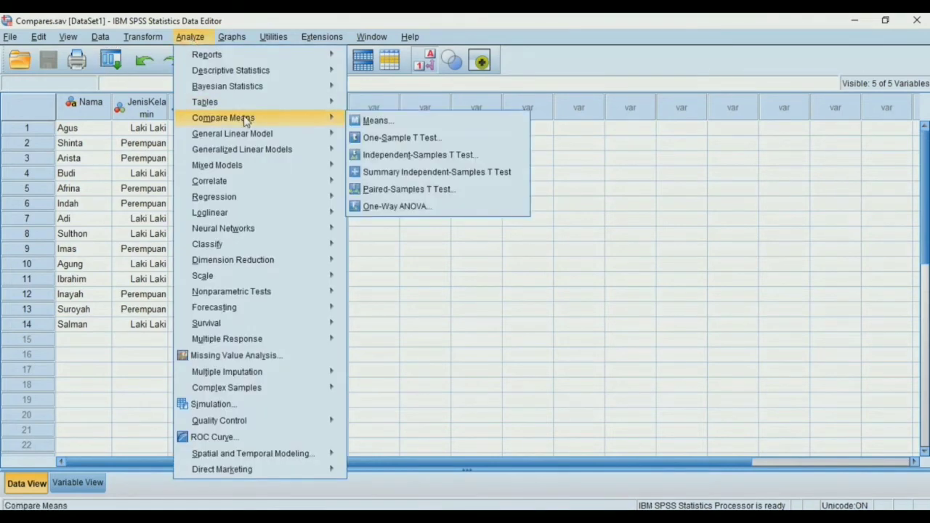
left_click(375, 189)
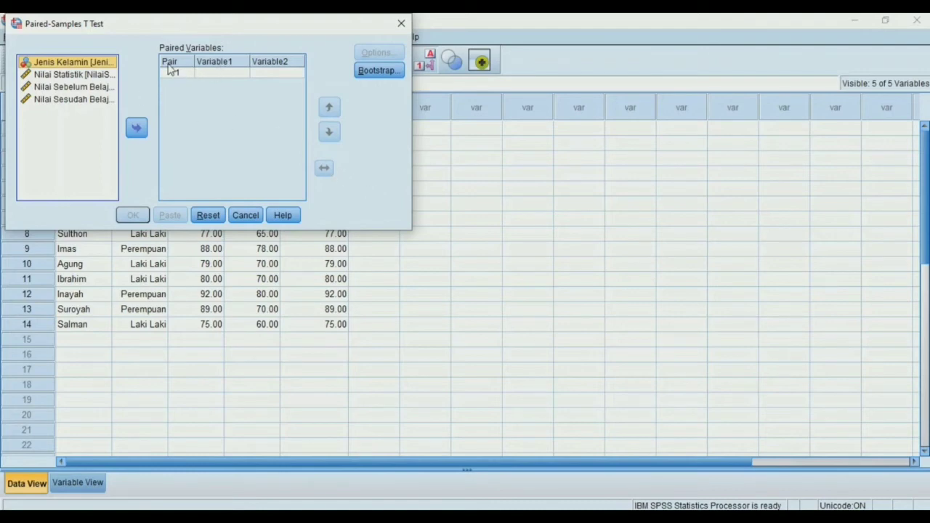
left_click(109, 87)
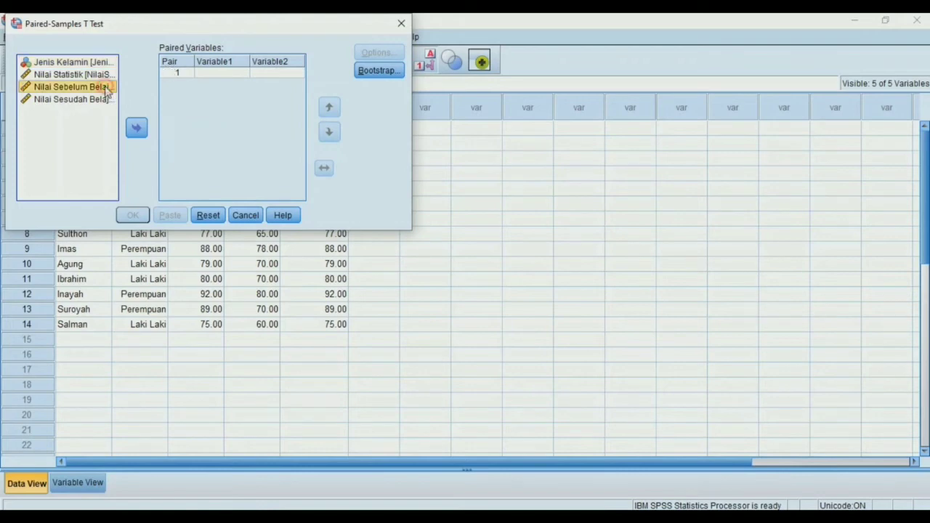
left_click(138, 128)
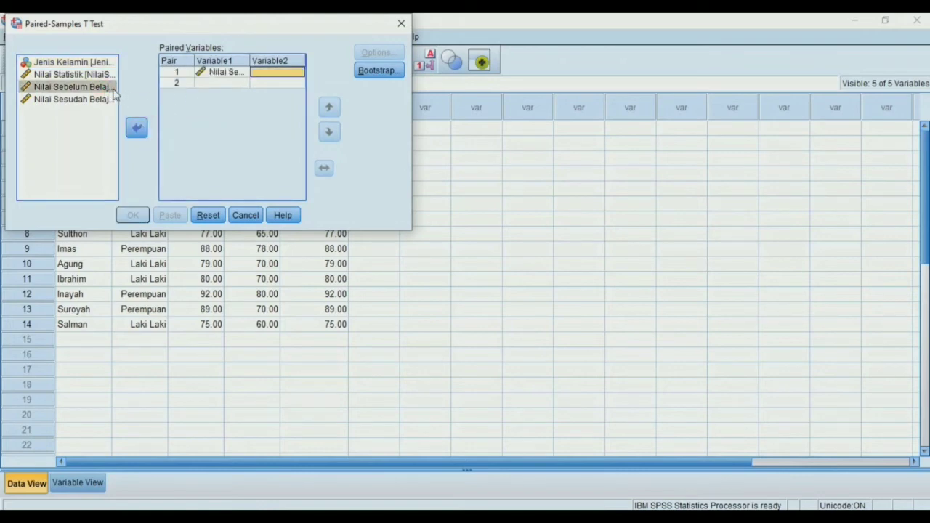
left_click(110, 100)
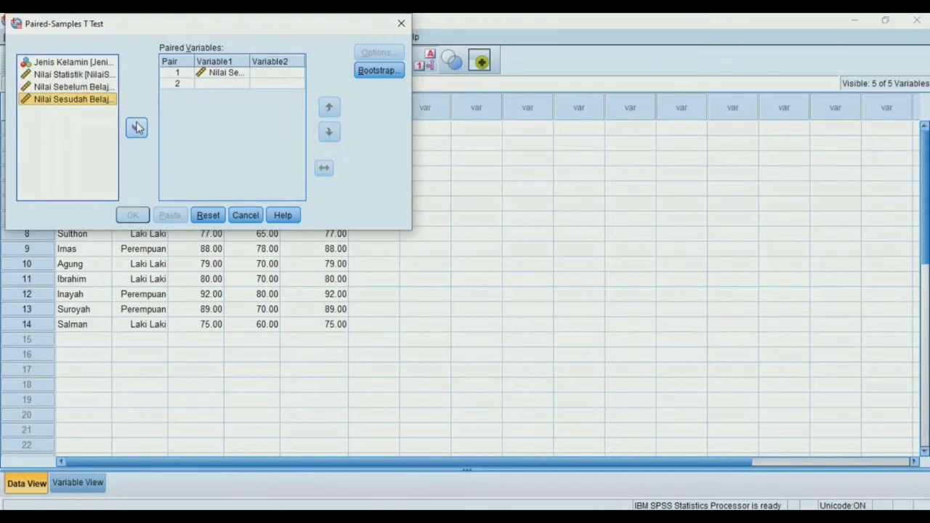
left_click(138, 128)
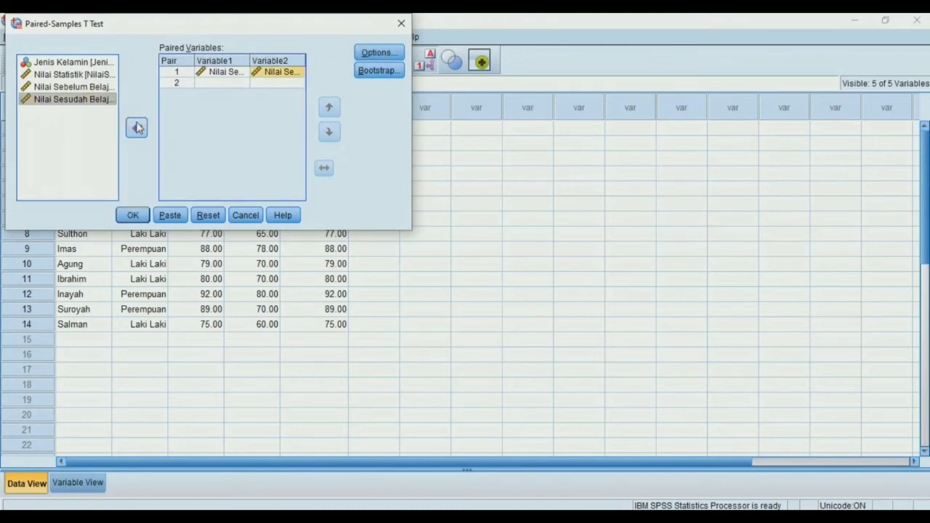
left_click(133, 215)
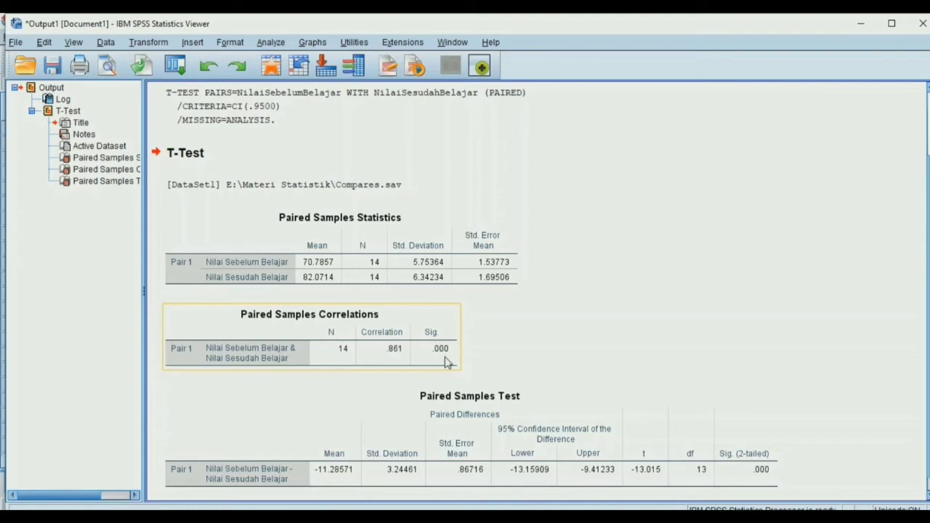
left_click(511, 364)
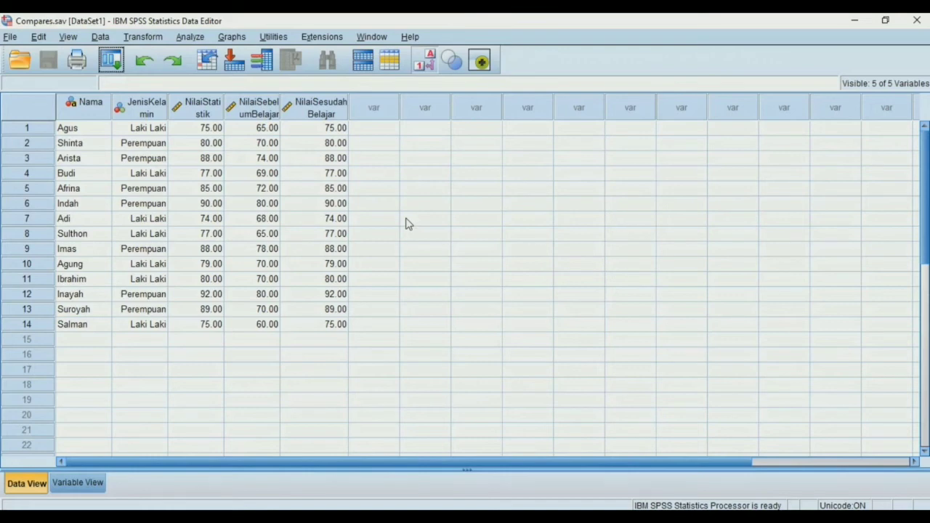
Set up an Independent-Samples T Test with Nilai Statistik as the test variable and Jenis Kelamin as the grouping variable
left_click(190, 36)
mouse_move(308, 117)
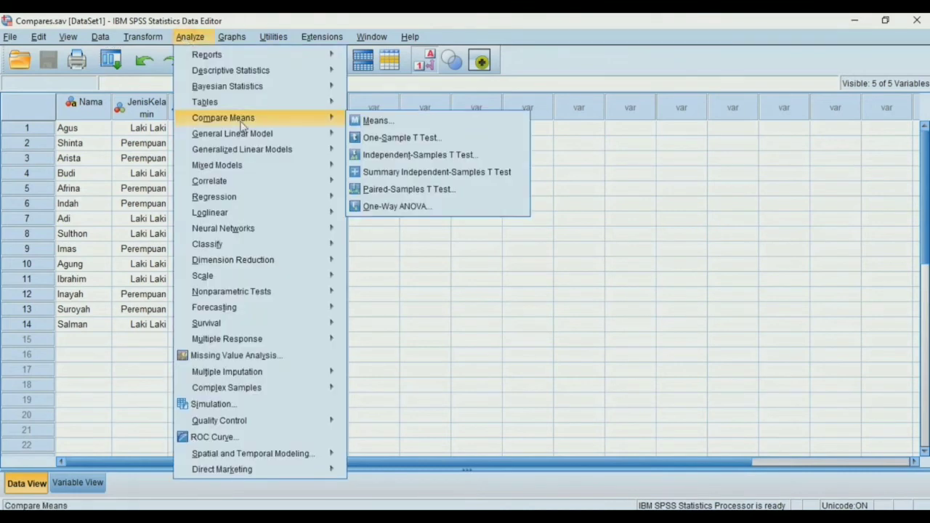
left_click(380, 154)
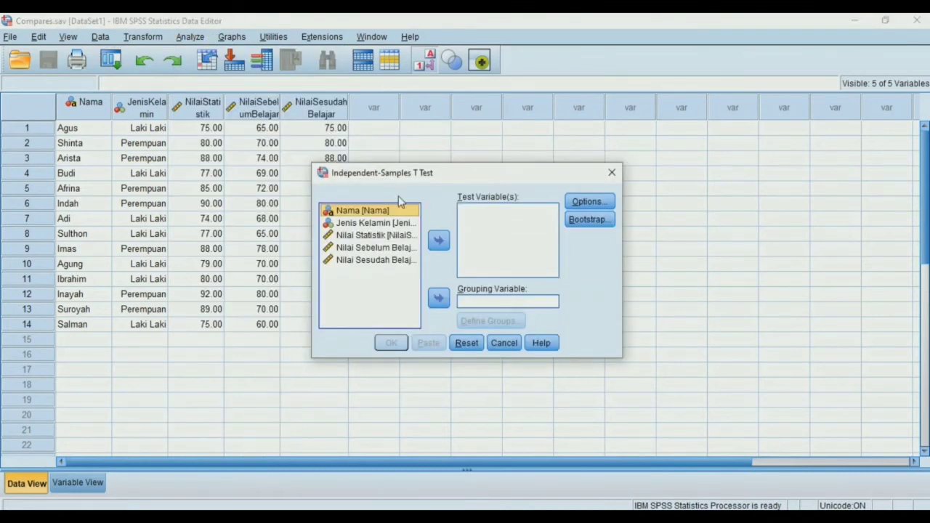
left_click(405, 235)
left_click(439, 242)
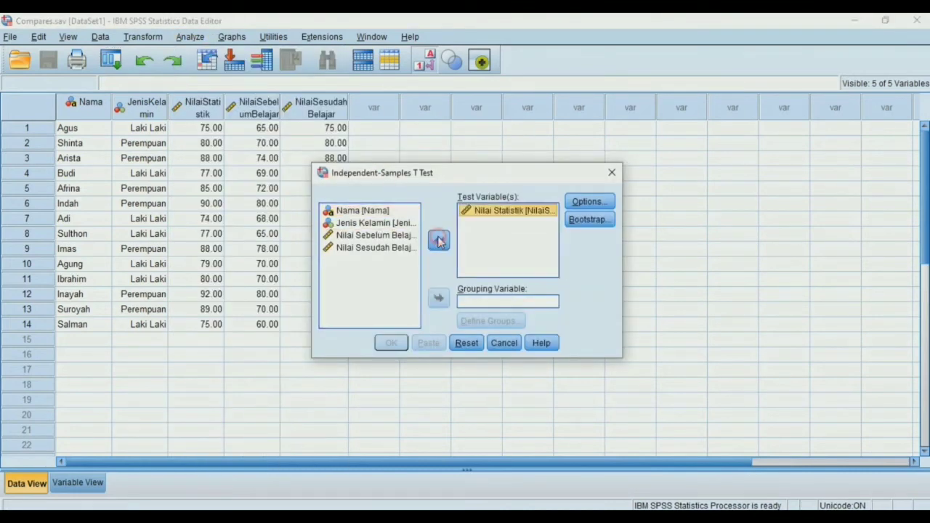
left_click(469, 304)
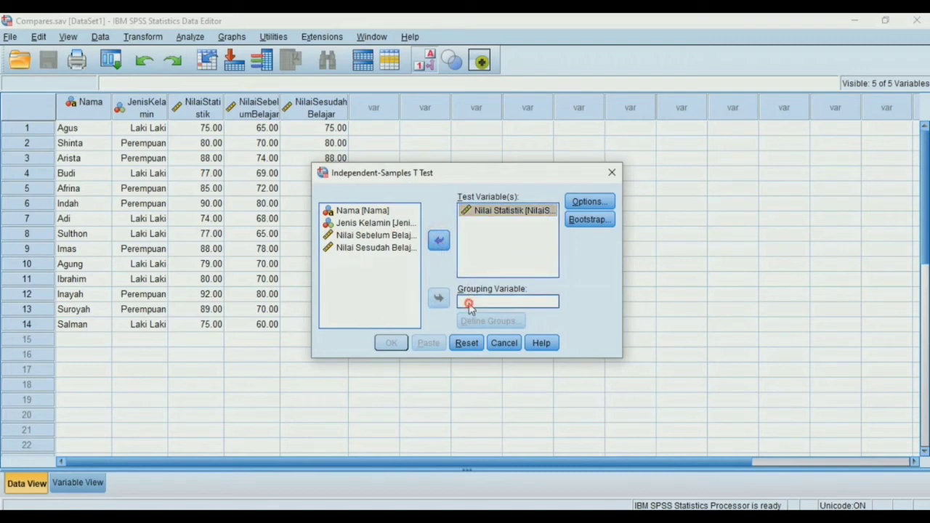
left_click(390, 224)
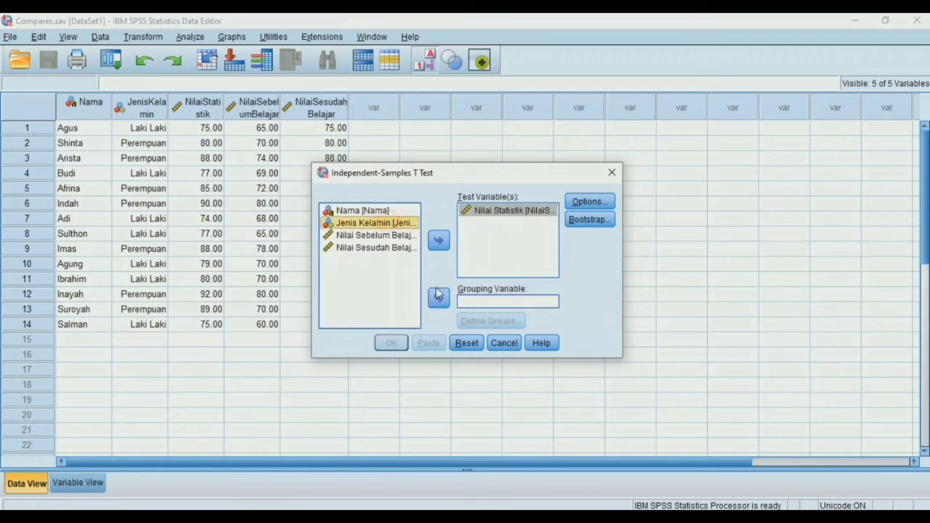
left_click(438, 298)
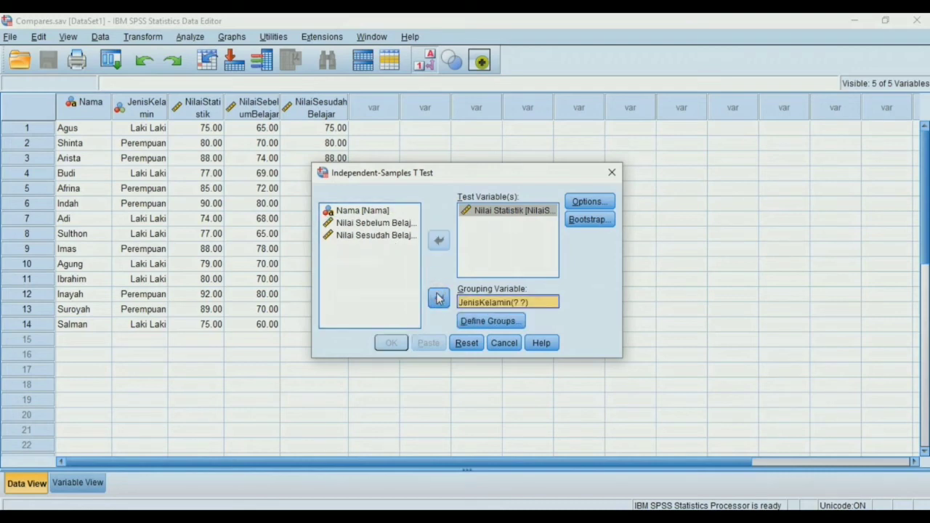
Define the Jenis Kelamin groups with the specified values 1 and 2 and run the Independent-Samples T Test
left_click(471, 321)
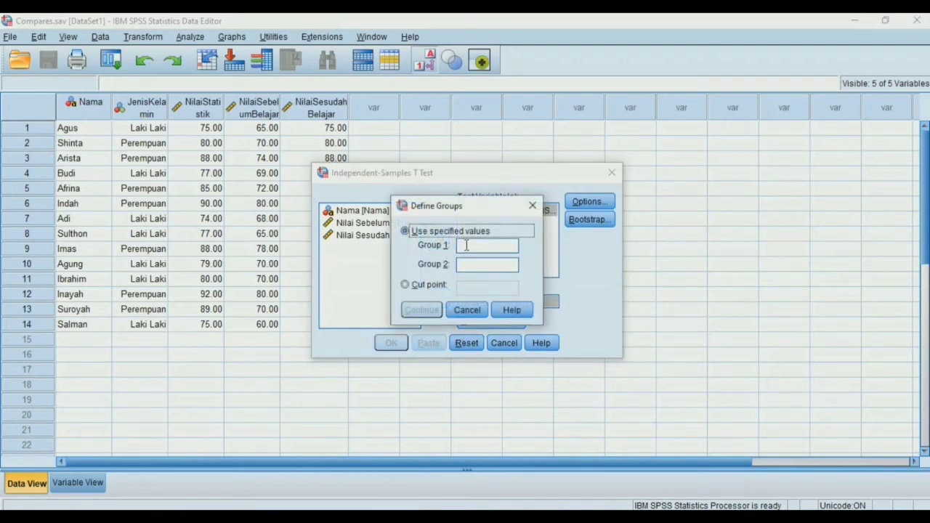
left_click(466, 245)
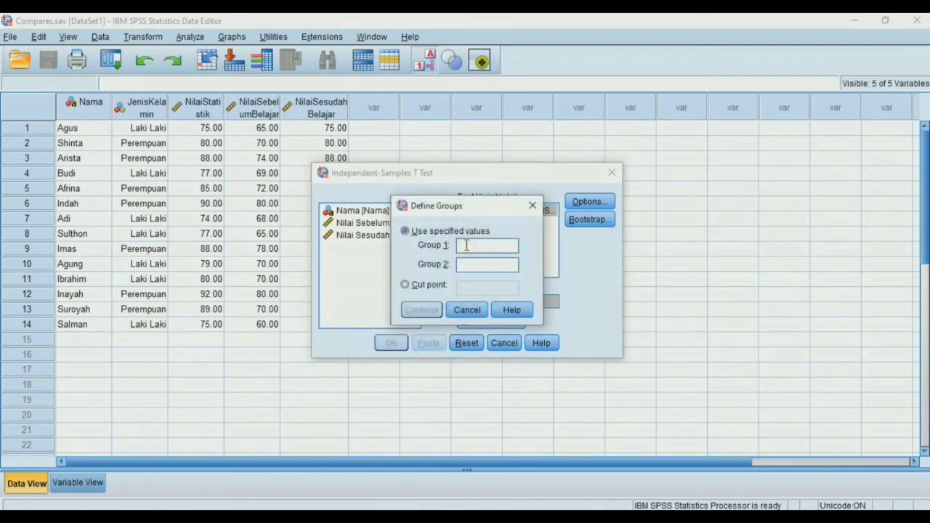
type("1")
left_click(466, 263)
type("2")
left_click(412, 313)
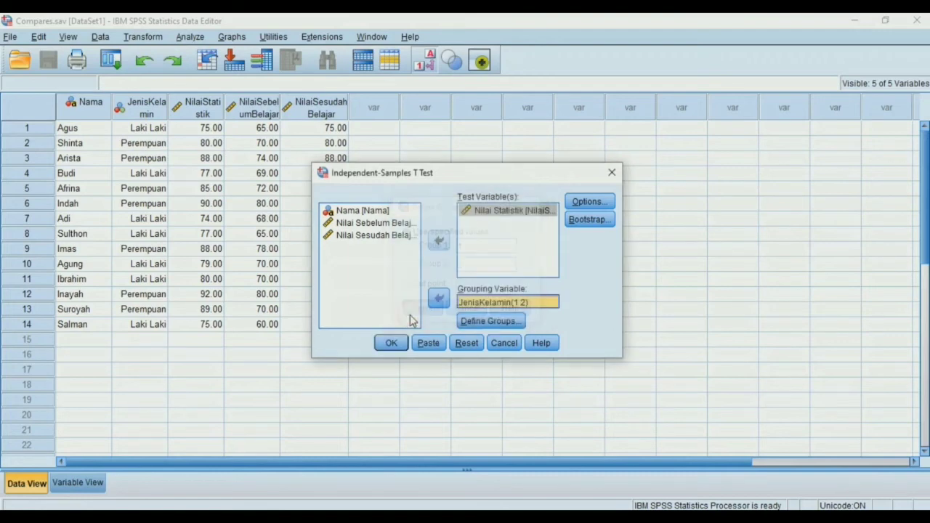
left_click(394, 343)
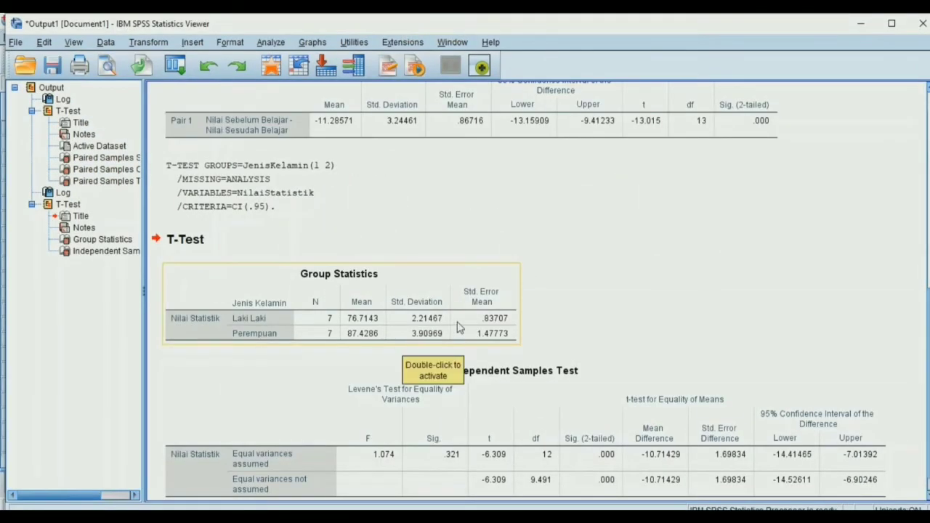
Examine the Group Statistics and Independent Samples Test output for Nilai Statistik by Jenis Kelamin
scroll(459, 329, "down", 1)
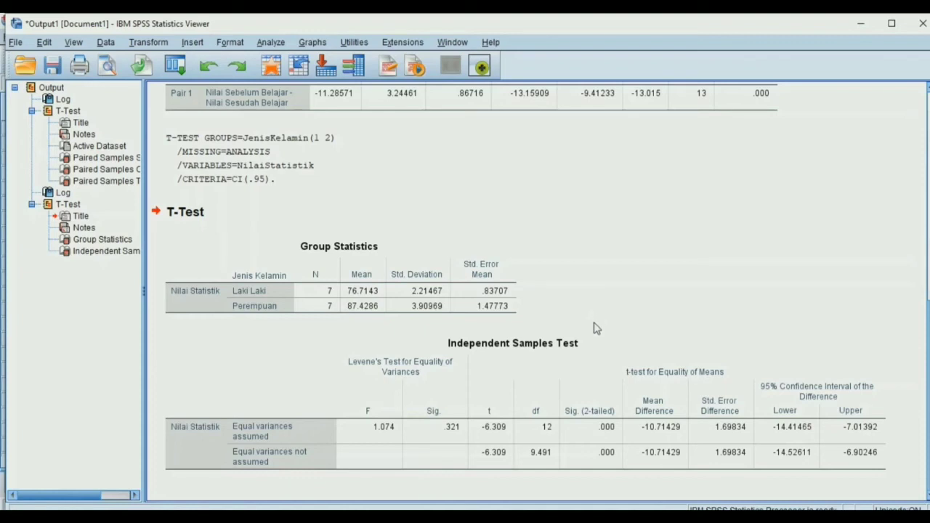
left_click(596, 351)
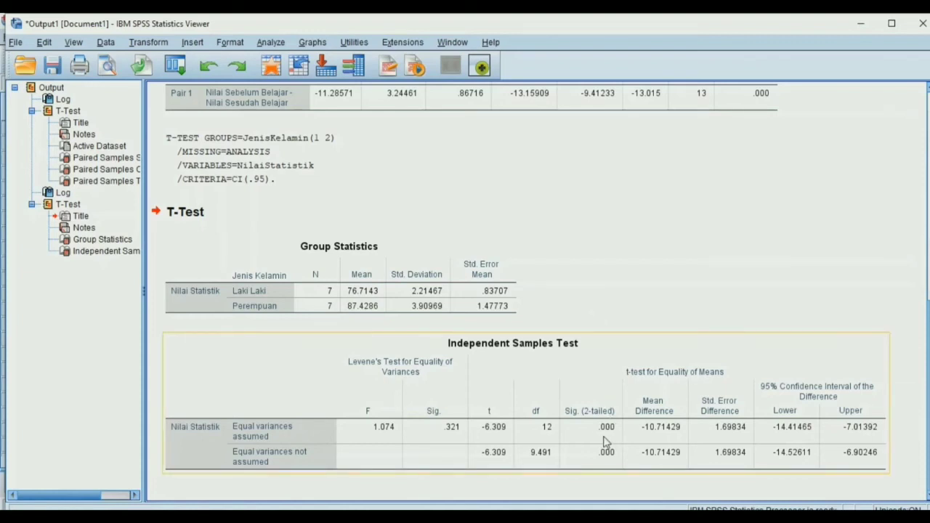
left_click(647, 302)
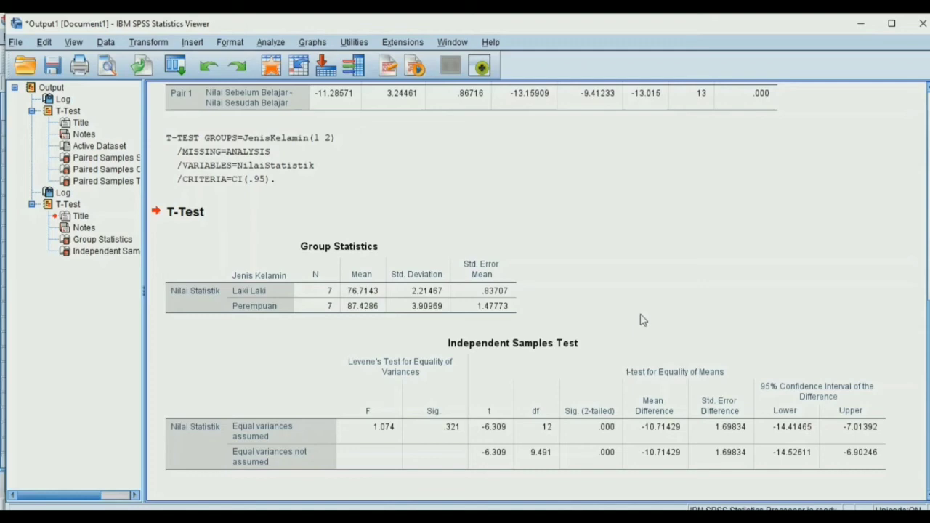
left_click(629, 344)
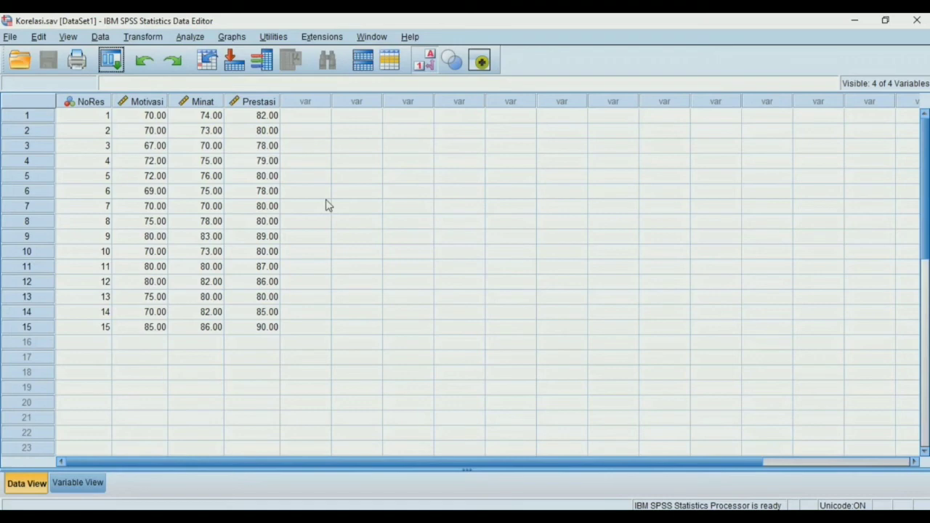
Run a two-tailed Pearson bivariate correlation on the variables Motivasi, Minat and Prestasi
left_click(188, 37)
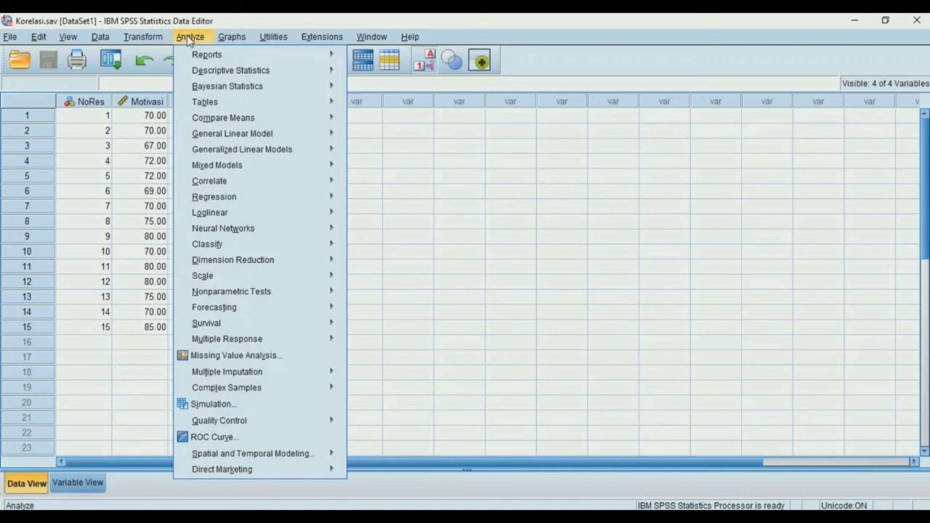
mouse_move(268, 184)
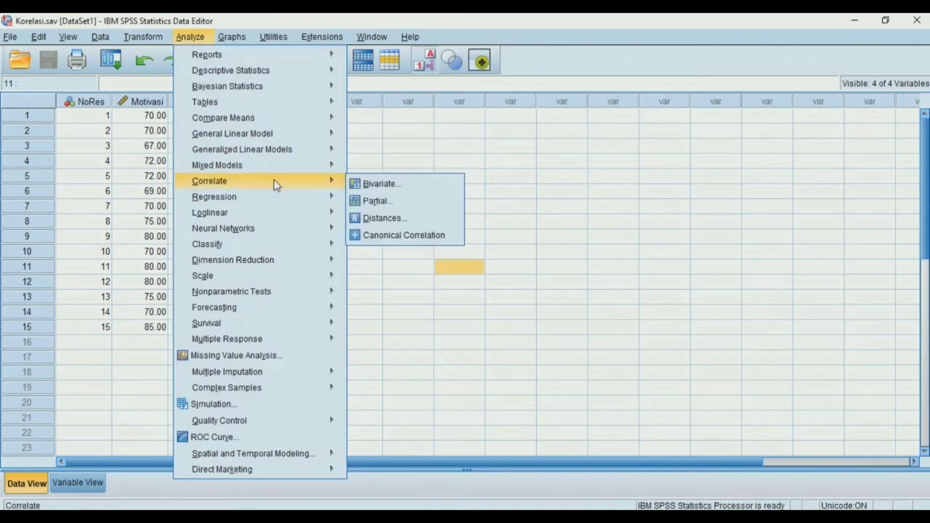
left_click(370, 186)
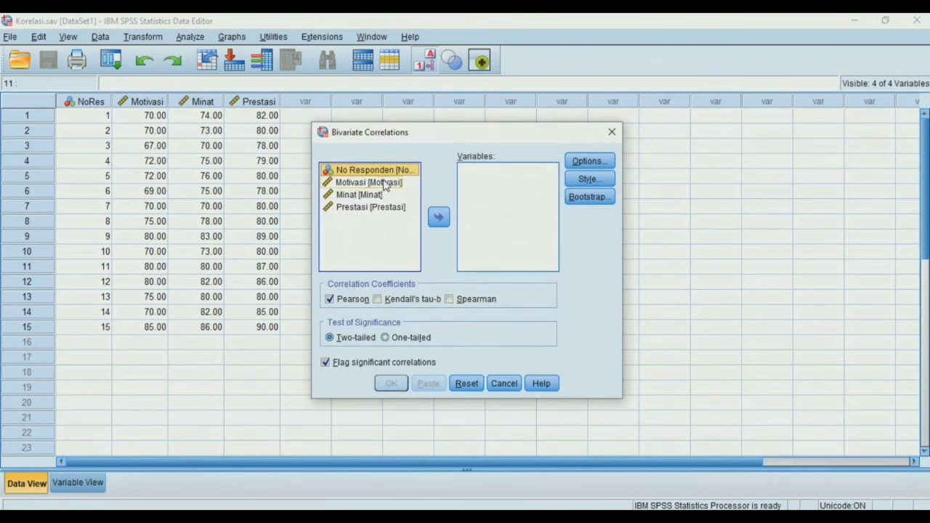
left_click(384, 183)
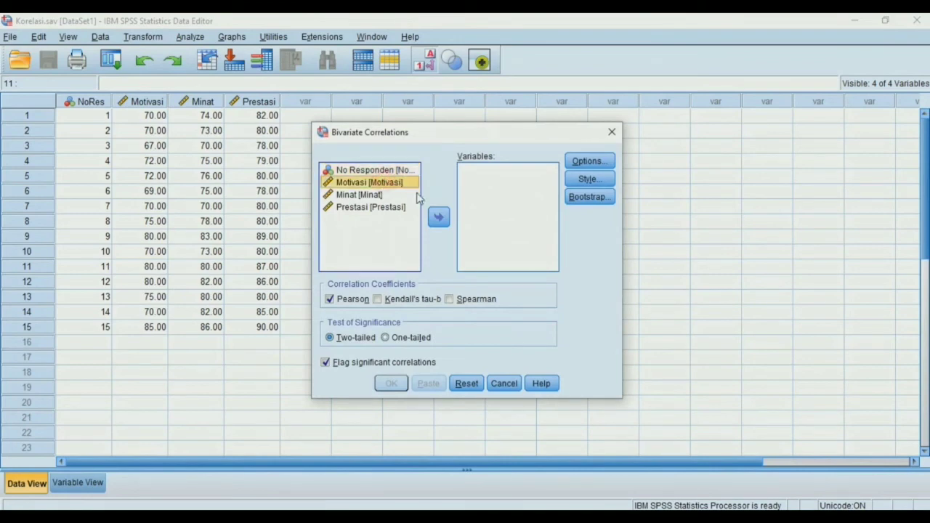
left_click(438, 217)
left_click(379, 184)
left_click(438, 218)
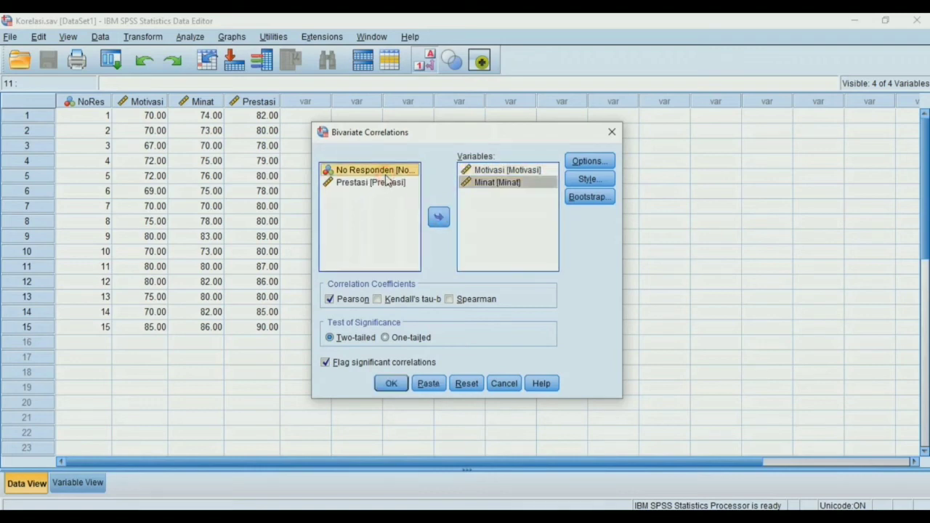
left_click(386, 183)
left_click(438, 218)
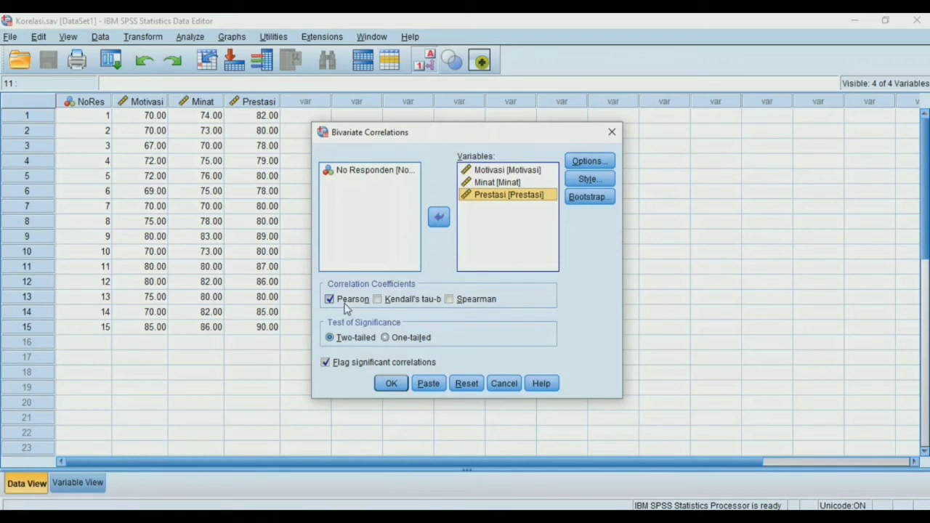
left_click(400, 383)
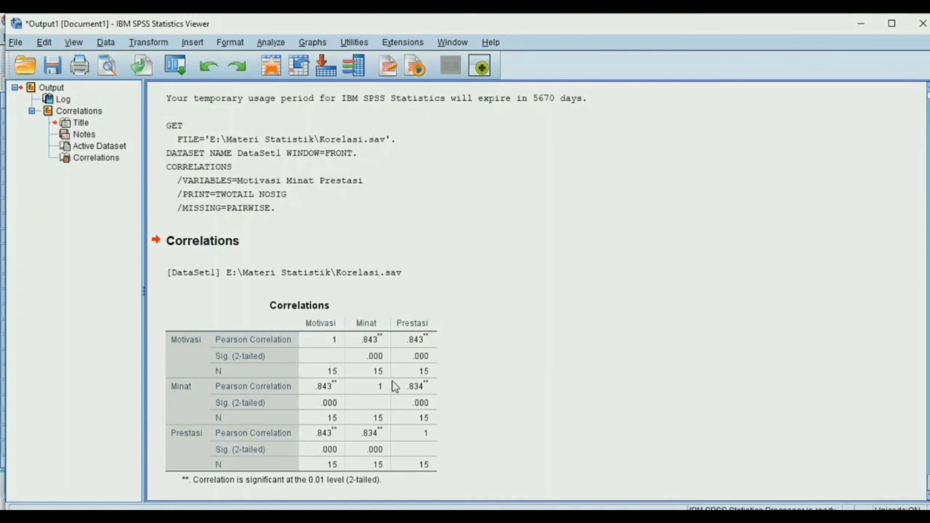
Examine the Pearson correlations and significance values between Motivasi, Minat and Prestasi in the Correlations table
scroll(395, 287, "down", 1)
left_click(399, 287)
left_click(530, 259)
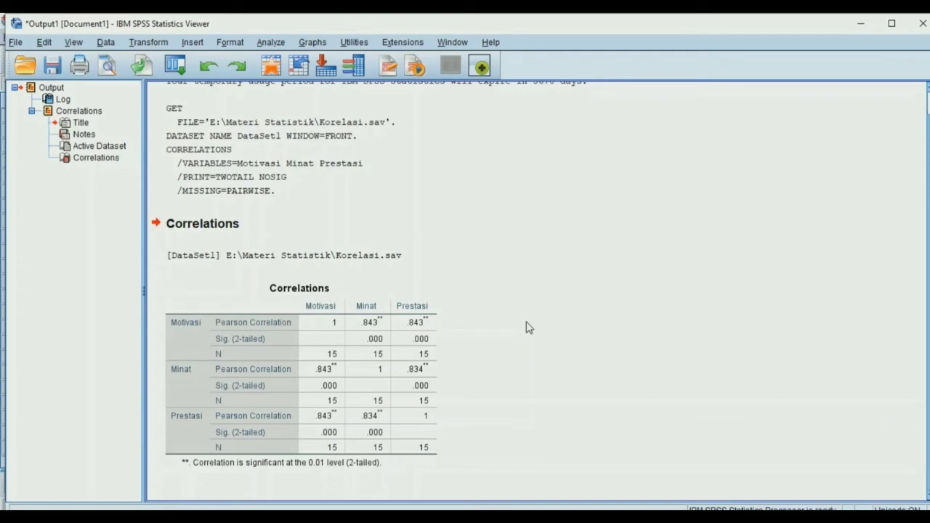
left_click(402, 349)
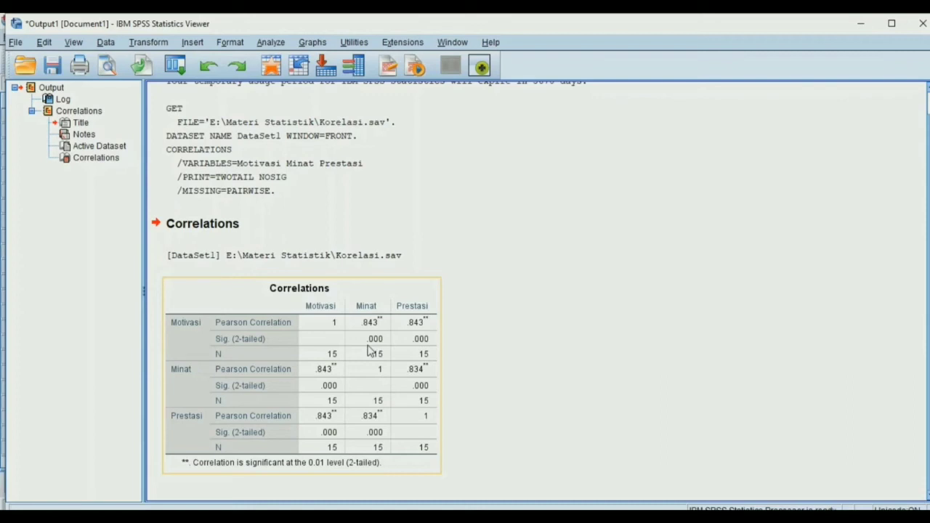
left_click(662, 332)
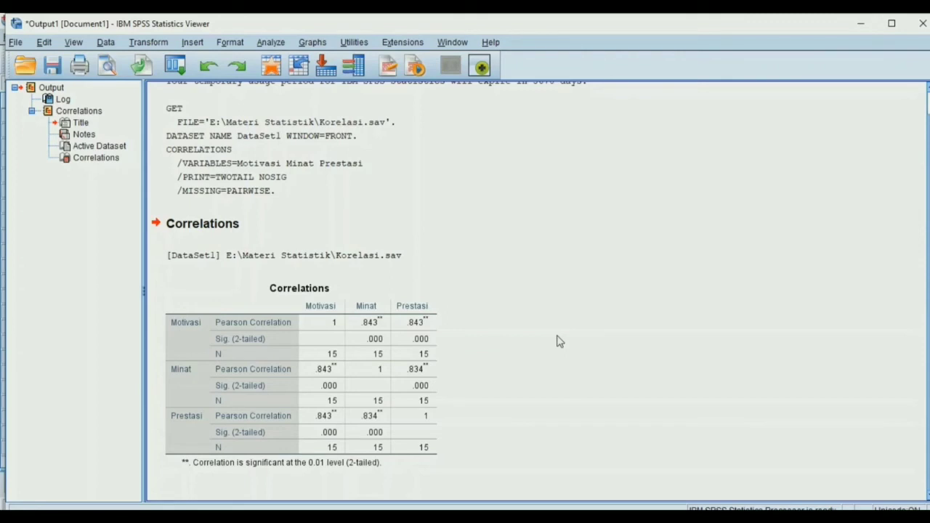
left_click(331, 396)
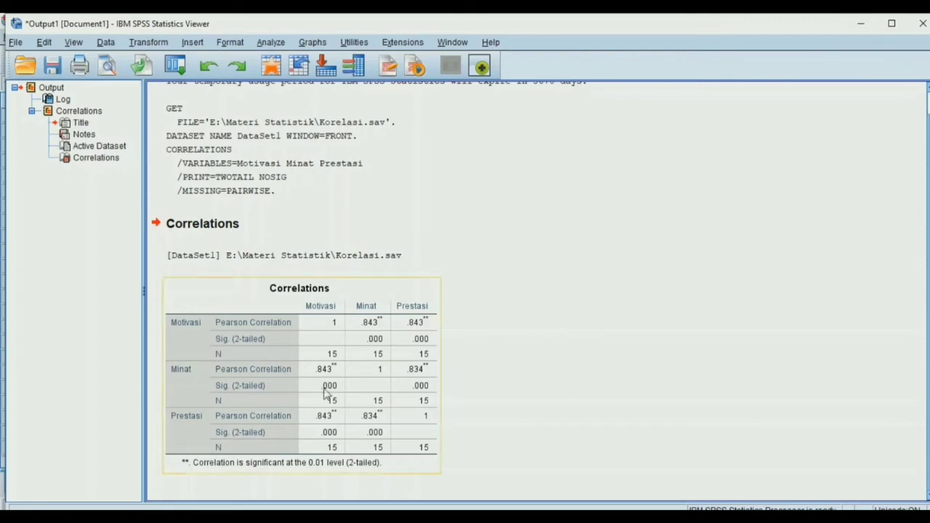
left_click(458, 384)
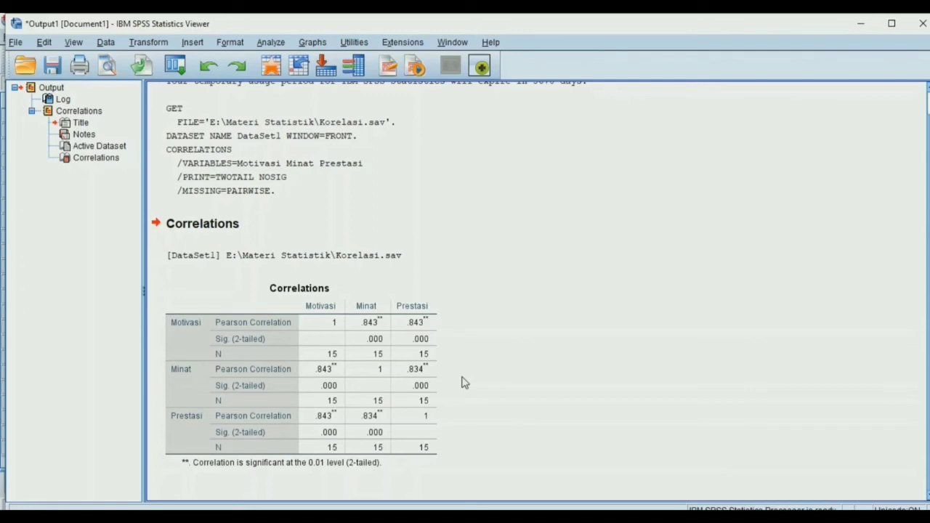
Review the Motivasi row of the Pearson Correlations table, comparing its coefficients and two-tailed significance with Minat and Prestasi
left_click(429, 356)
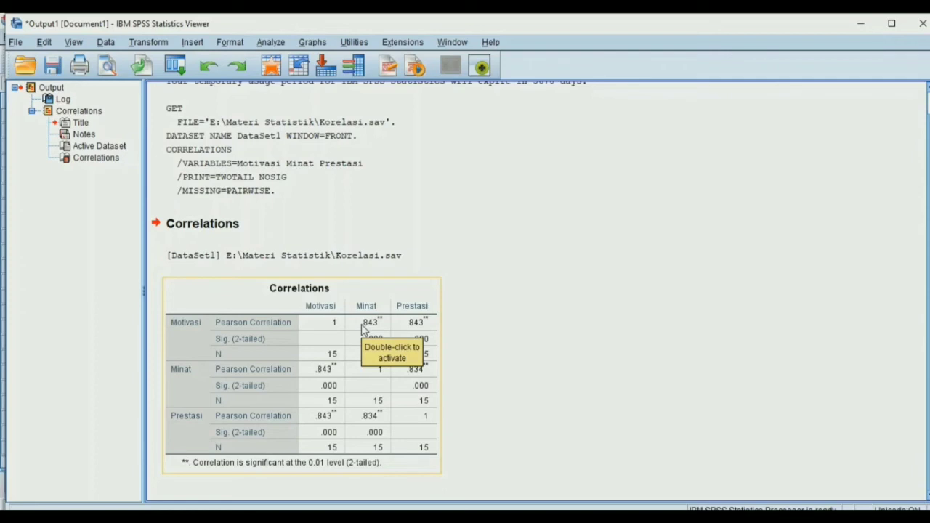
left_click(446, 334)
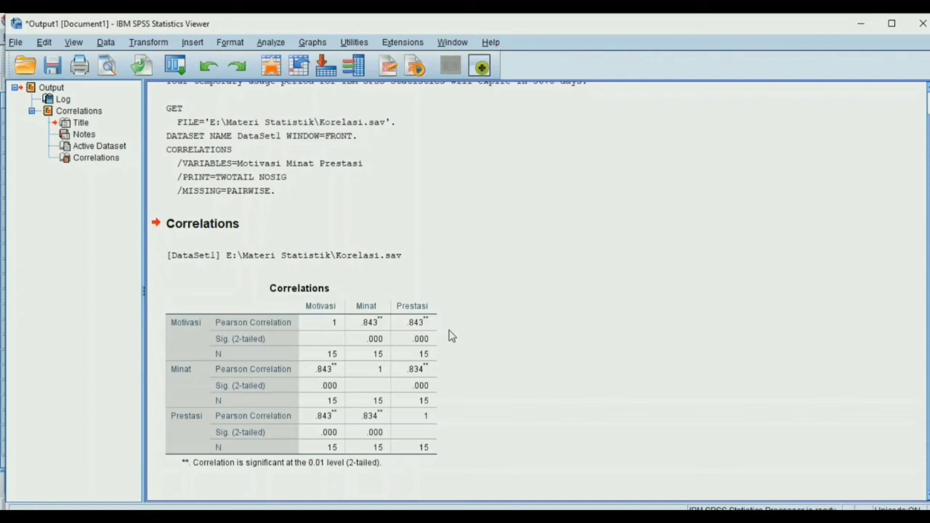
left_click(391, 333)
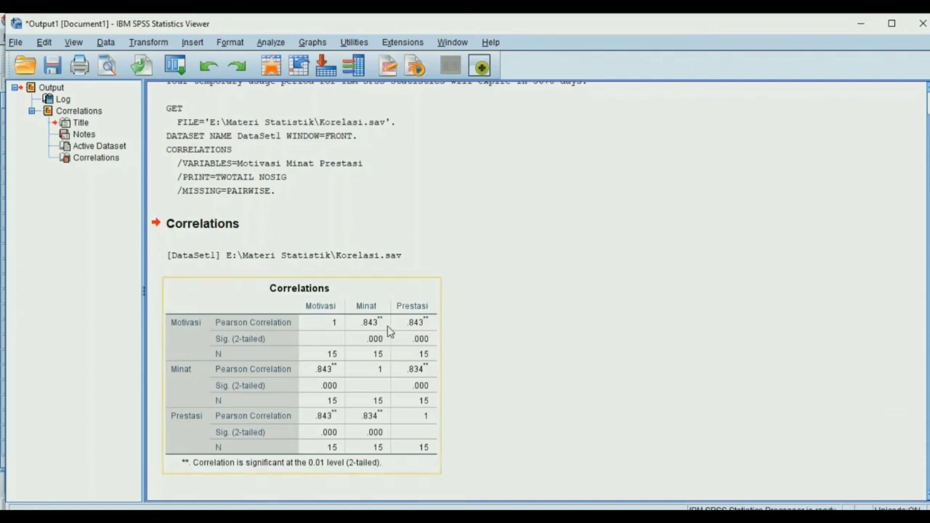
left_click(465, 339)
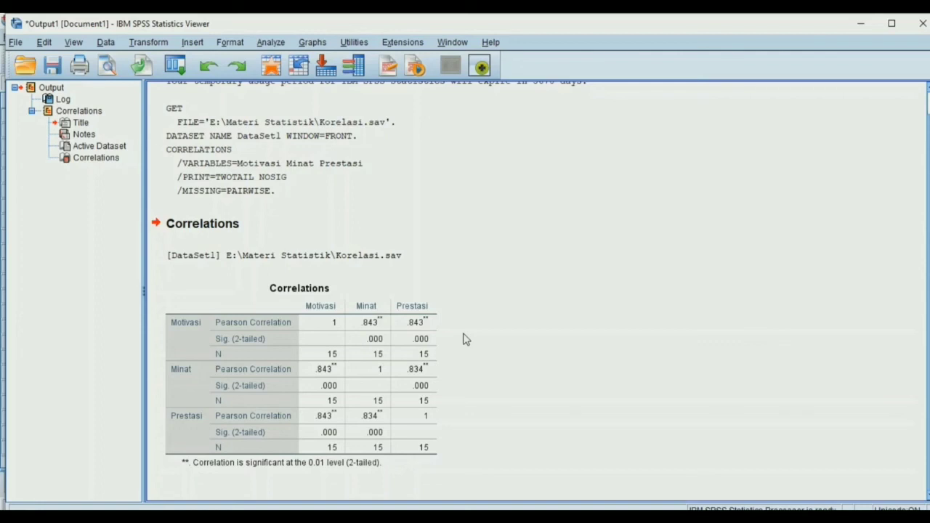
left_click(436, 332)
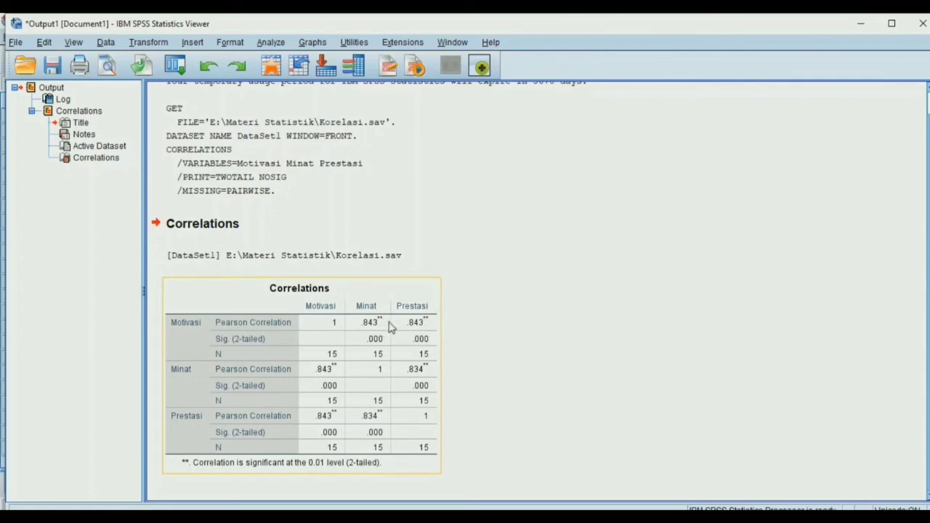
left_click(467, 325)
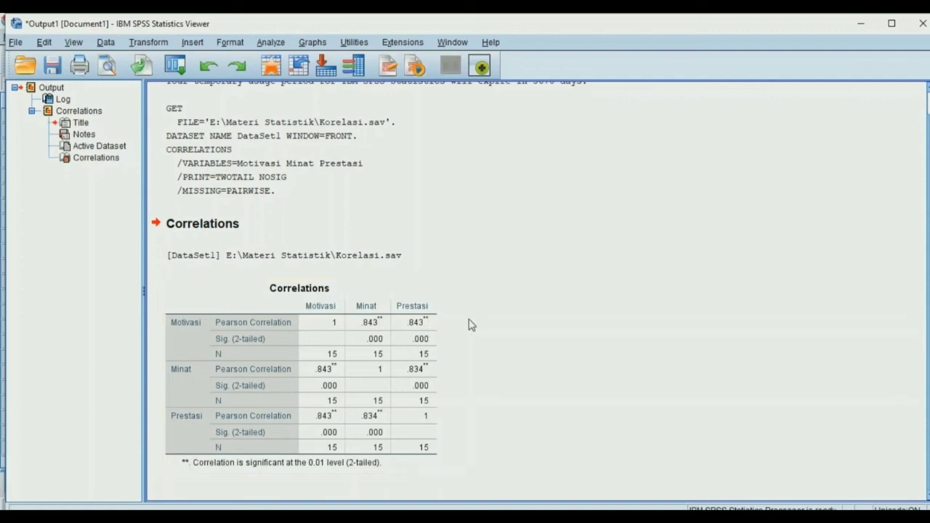
left_click(435, 325)
left_click(462, 327)
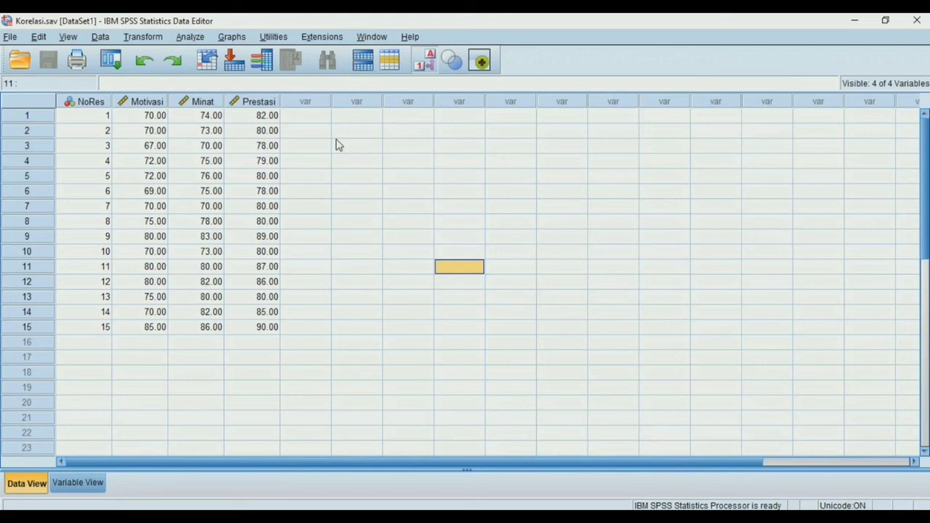
Set up another bivariate correlation and remove Minat from the analysed variables, keeping Motivasi and Prestasi
left_click(181, 38)
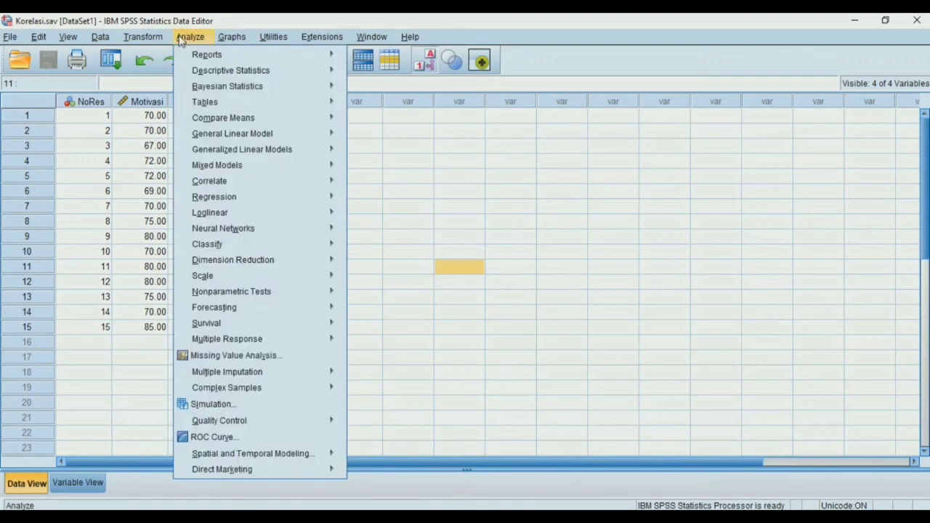
mouse_move(211, 184)
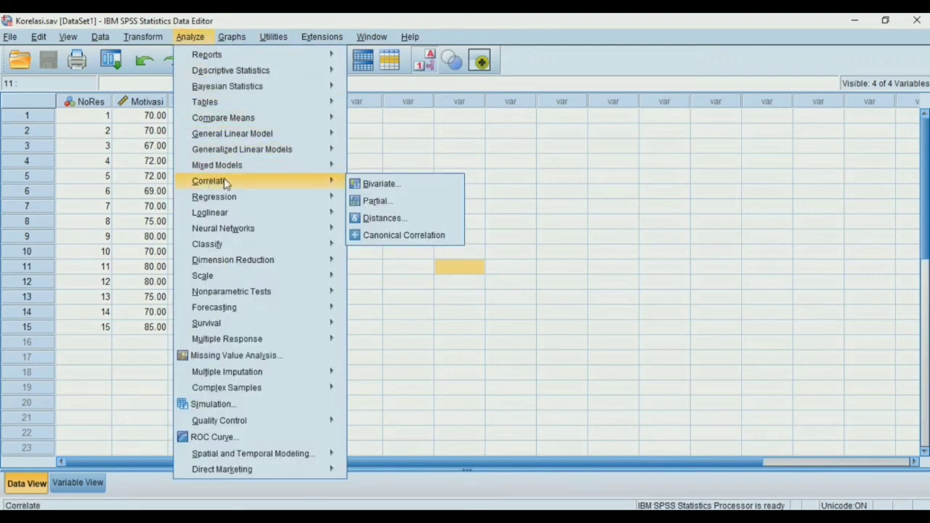
left_click(378, 183)
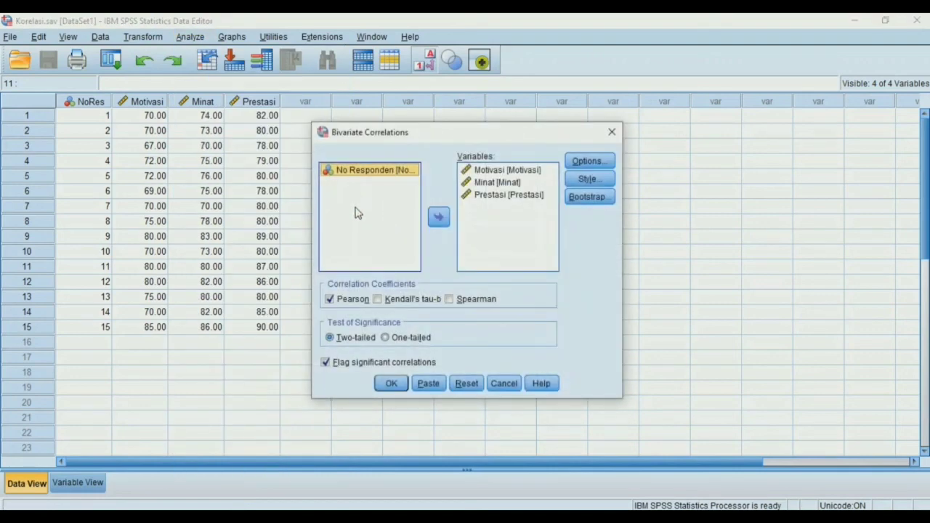
left_click(494, 183)
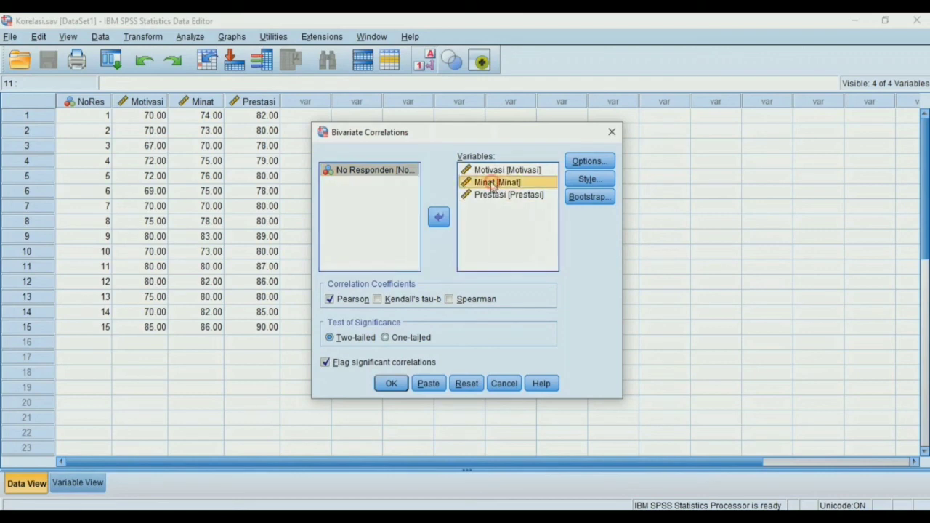
left_click(438, 217)
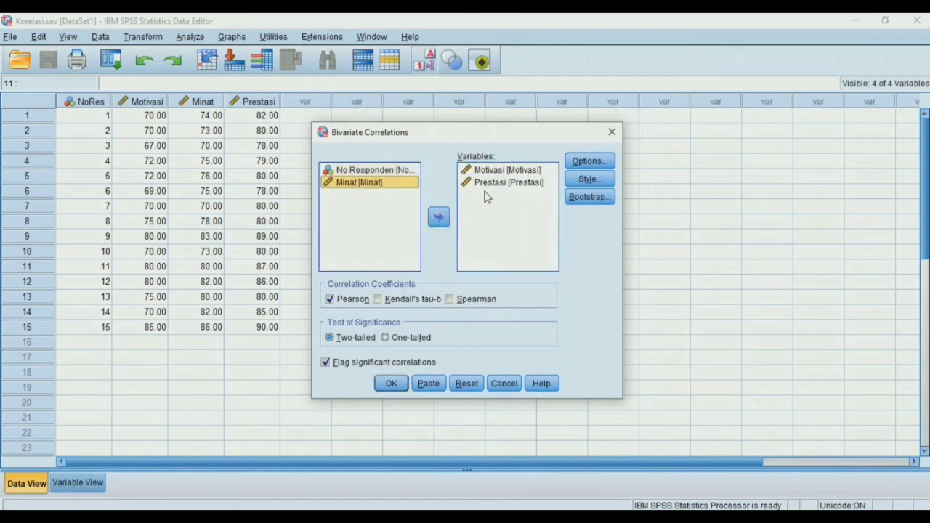
Replace the Pearson coefficient with Spearman and run the two-tailed correlation of Motivasi and Prestasi
left_click(450, 300)
left_click(359, 300)
left_click(393, 384)
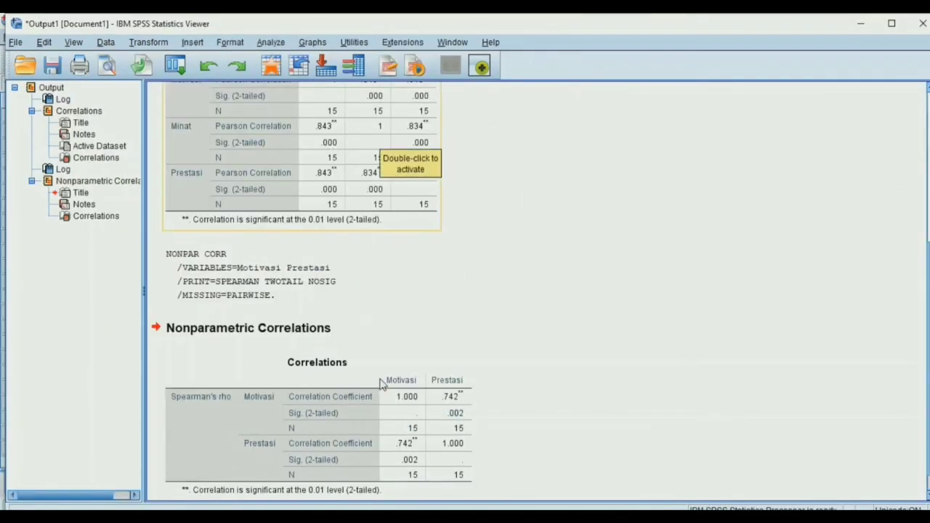
Examine the Spearman's rho coefficient and significance for Motivasi and Prestasi, comparing them with the earlier Pearson table
scroll(364, 258, "down", 1)
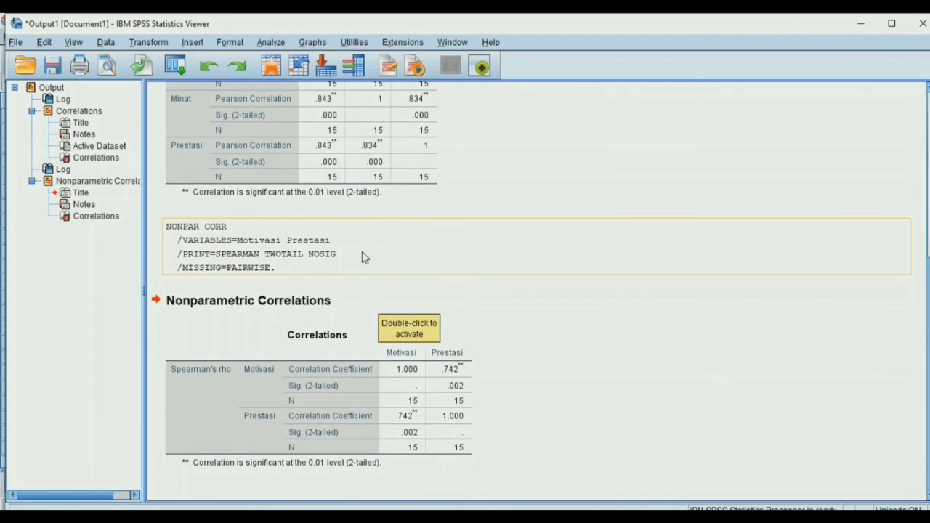
scroll(364, 258, "up", 2)
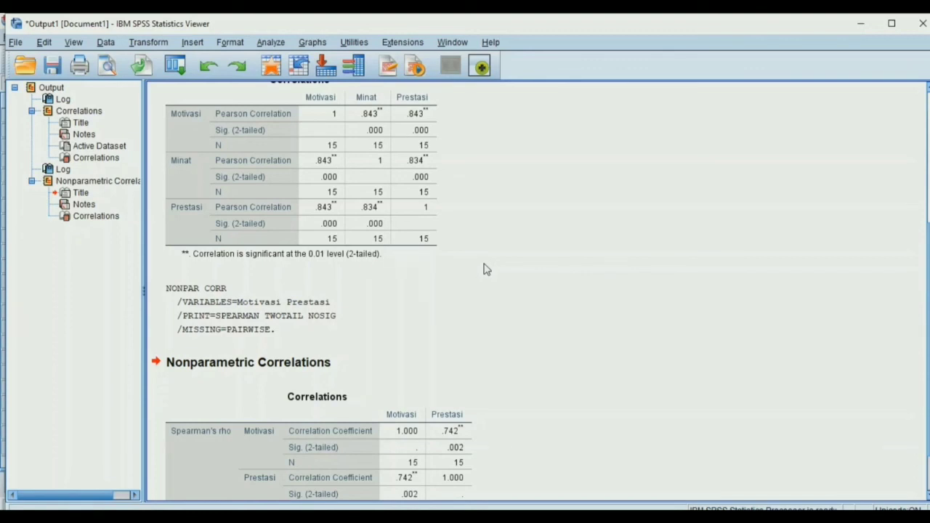
scroll(486, 269, "up", 2)
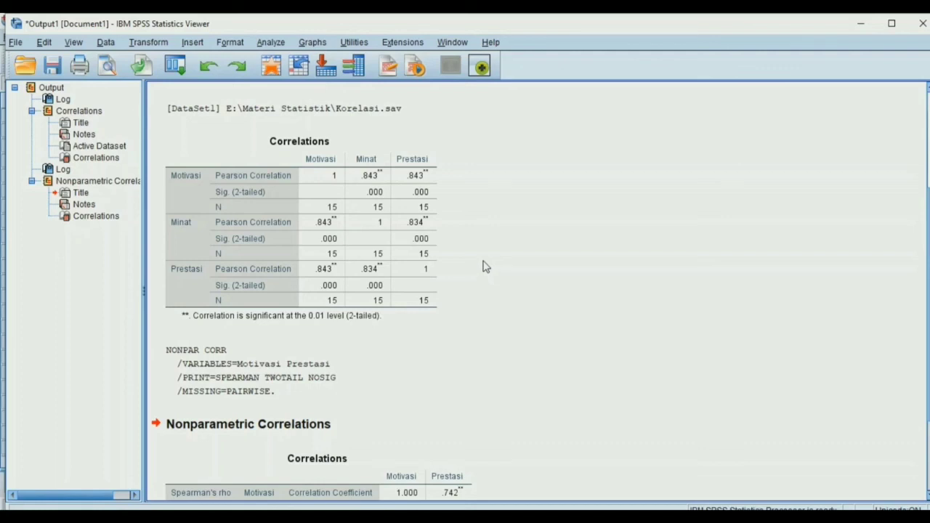
scroll(486, 266, "down", 2)
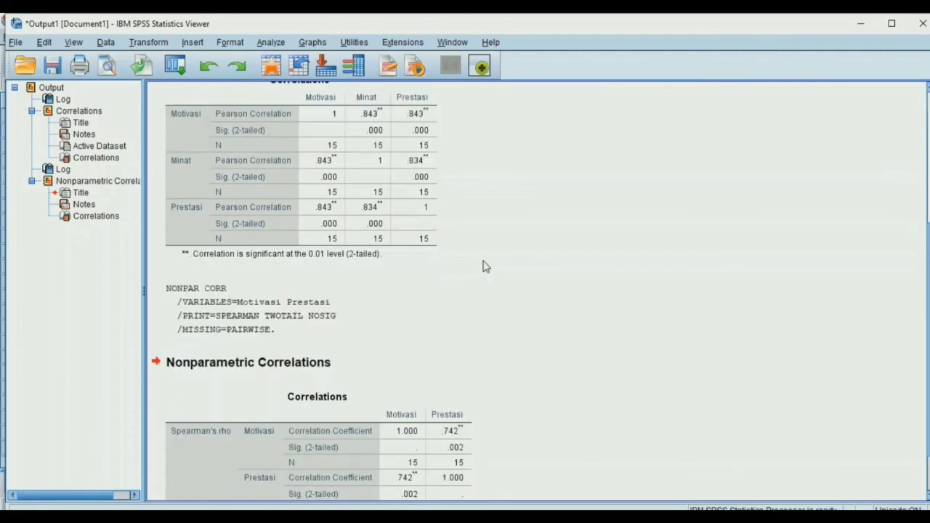
left_click(472, 421)
scroll(469, 373, "down", 2)
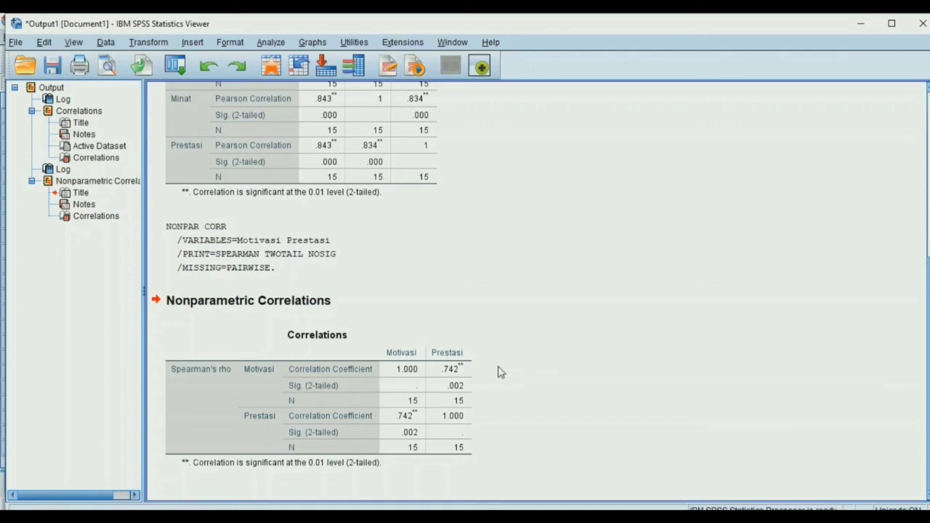
left_click(473, 390)
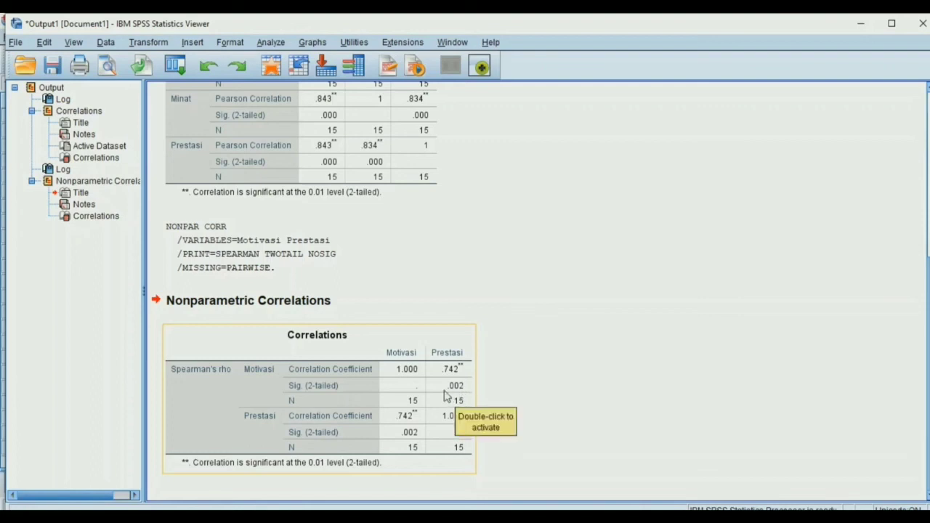
left_click(499, 395)
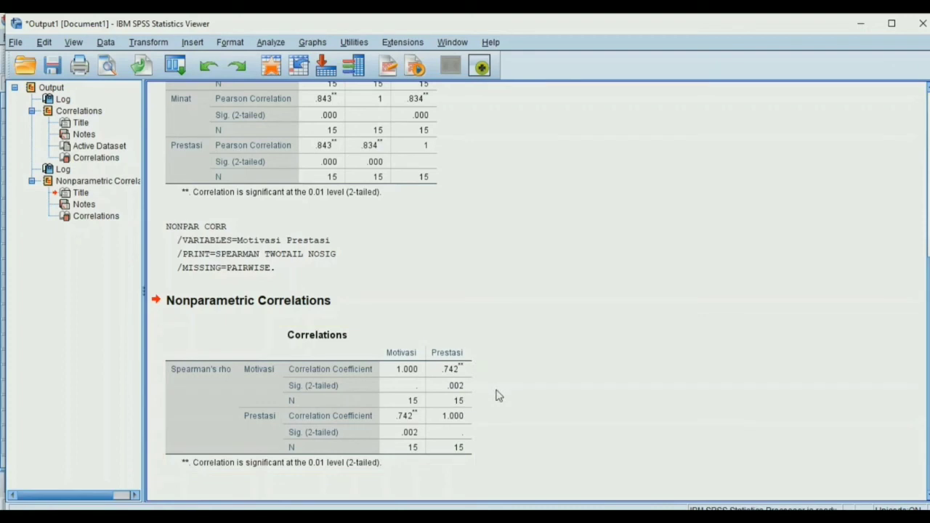